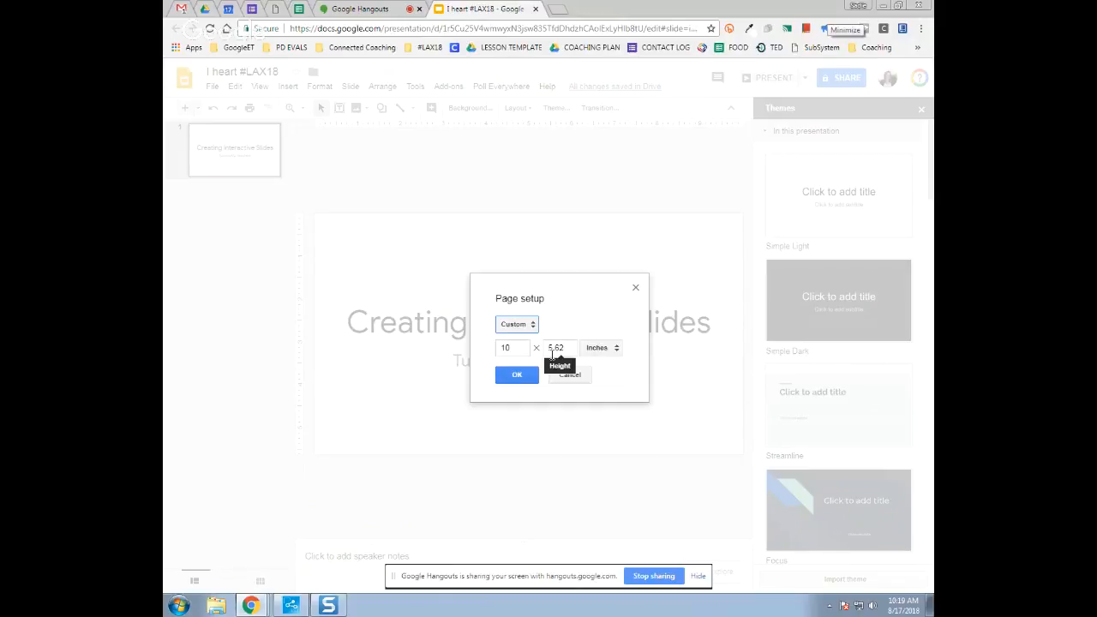
Set the presentation's page size to Standard 4:3
{"action": "left_click", "coordinate": [531, 326]}
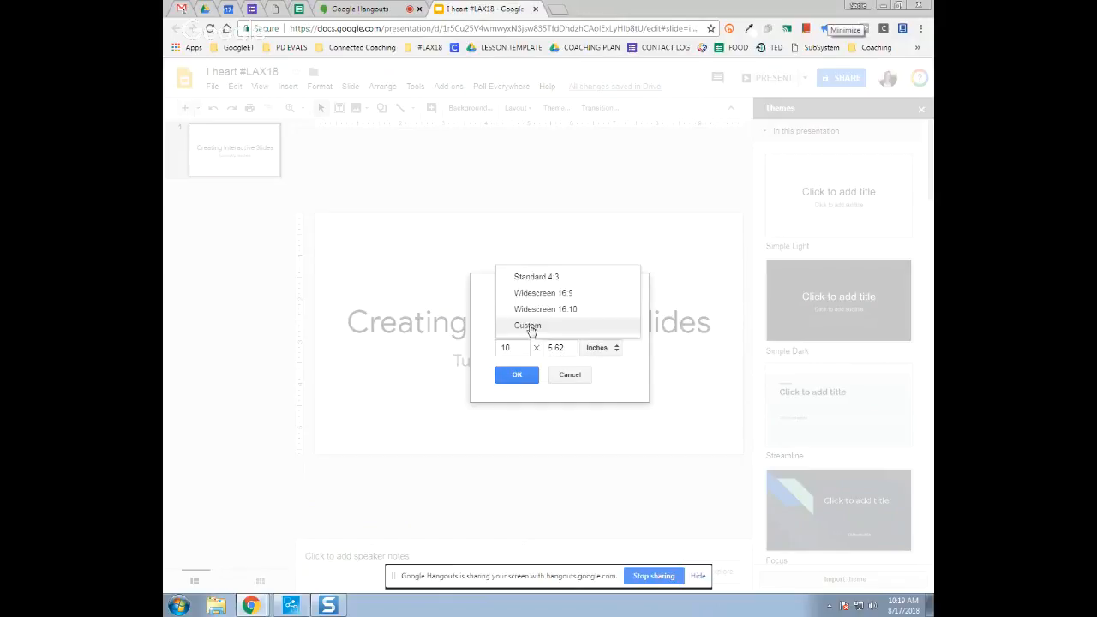
{"action": "left_click", "coordinate": [540, 277]}
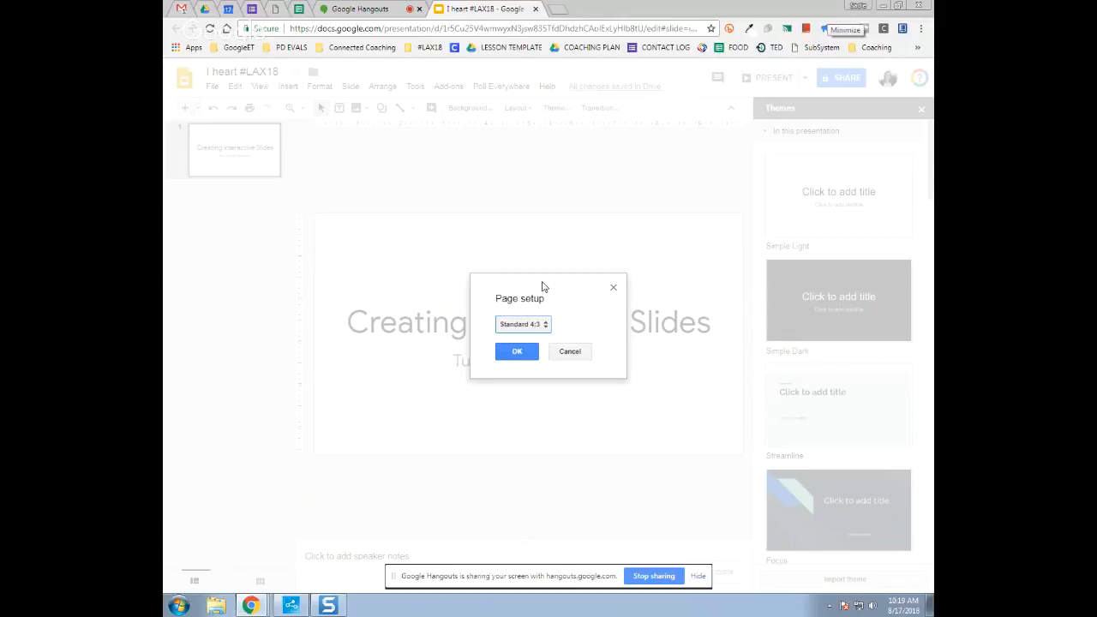
{"action": "left_click", "coordinate": [519, 351]}
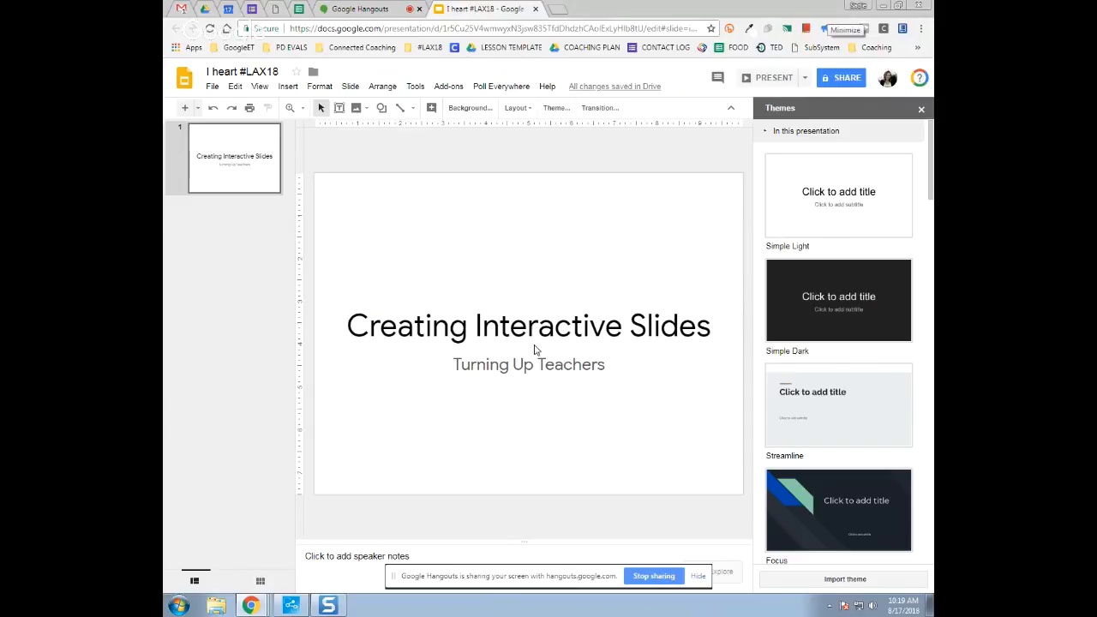
Dismiss the theme chooser and delete the title and subtitle boxes from the first slide
{"action": "scroll", "coordinate": [871, 277], "scroll_direction": "down", "scroll_amount": 3}
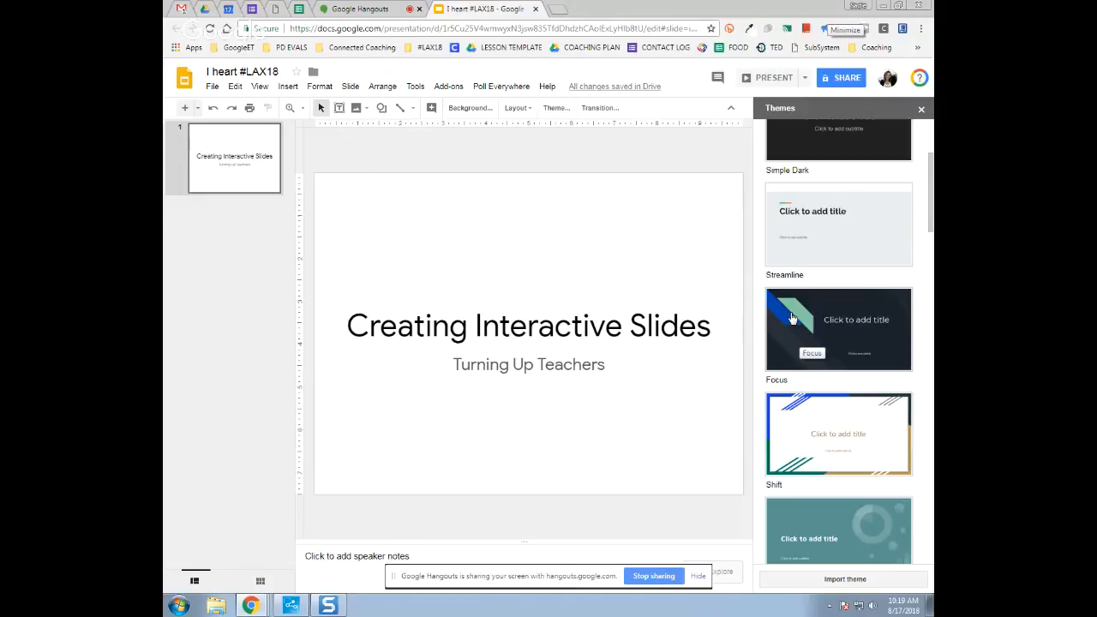
{"action": "left_click", "coordinate": [920, 112]}
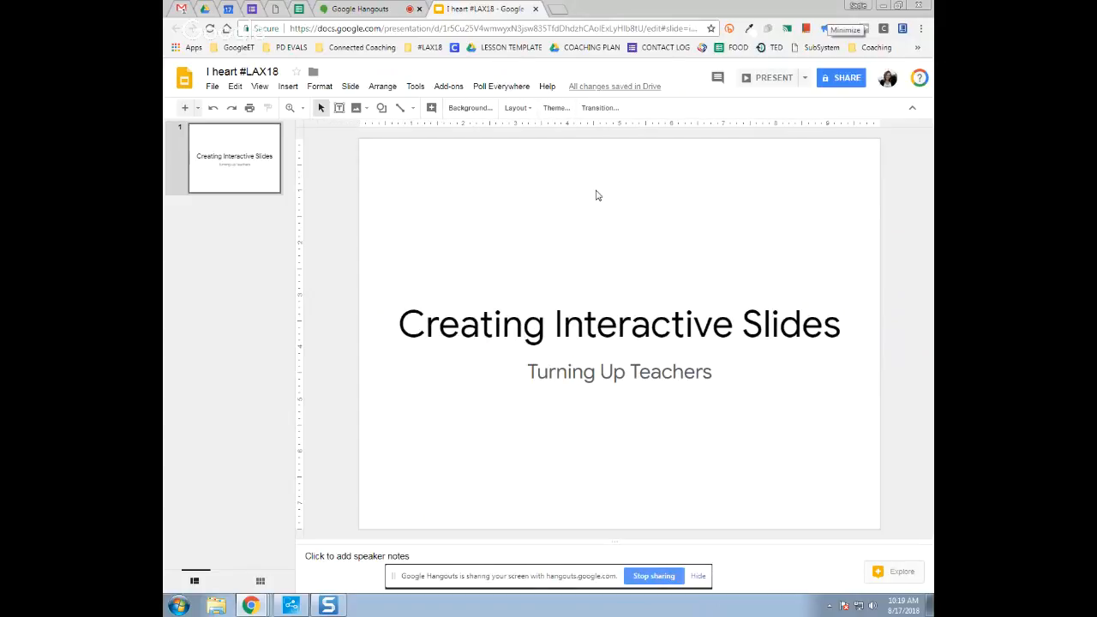
{"action": "key", "text": "ctrl+a"}
{"action": "key", "text": "Delete"}
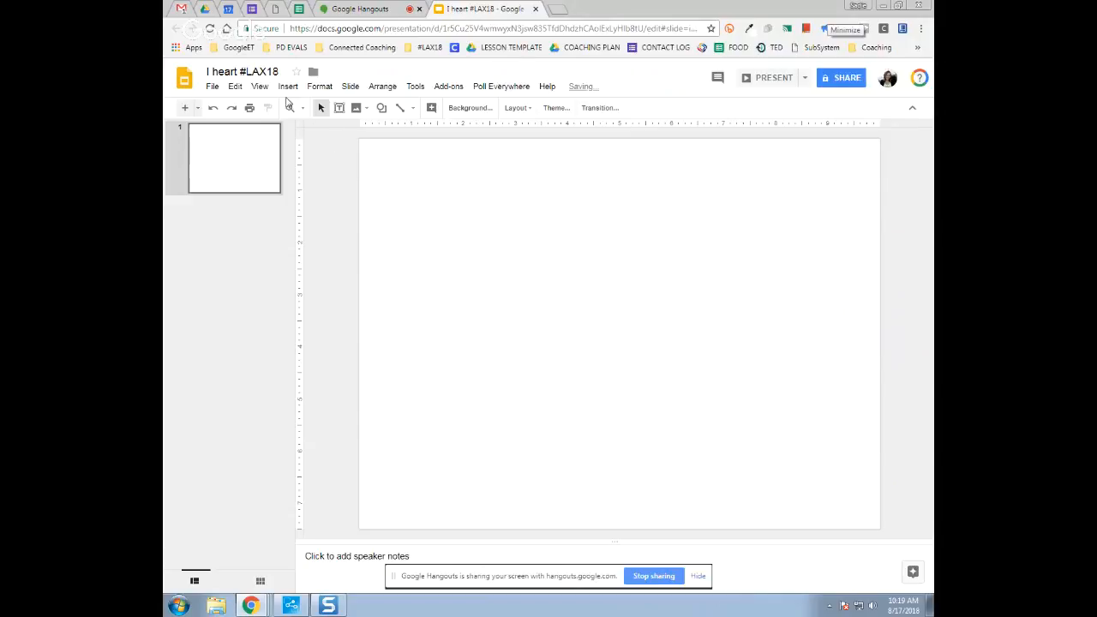
Open the slide master and delete every layout from Section header through Blank, keeping only the Title slide layout
{"action": "left_click", "coordinate": [260, 87]}
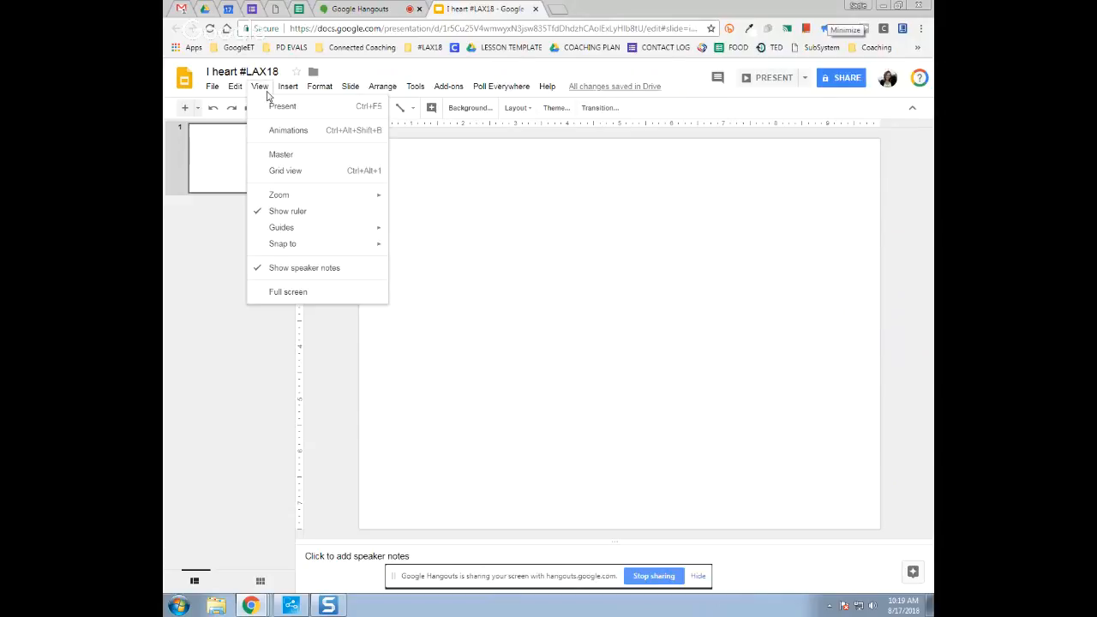
{"action": "left_click", "coordinate": [294, 161]}
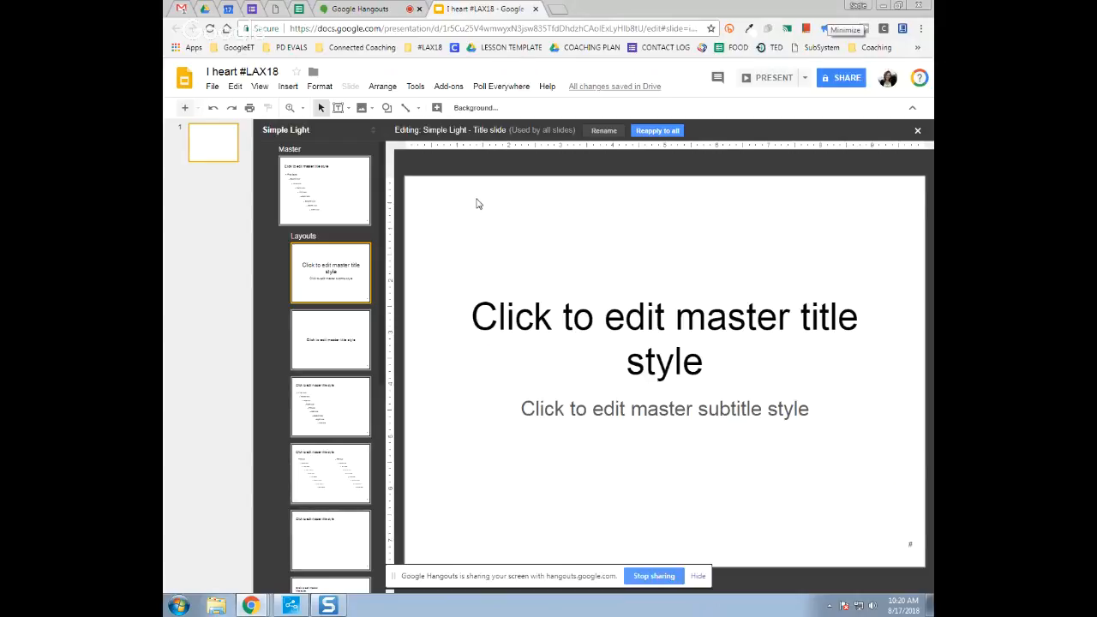
{"action": "scroll", "coordinate": [332, 326], "scroll_direction": "down", "scroll_amount": 6}
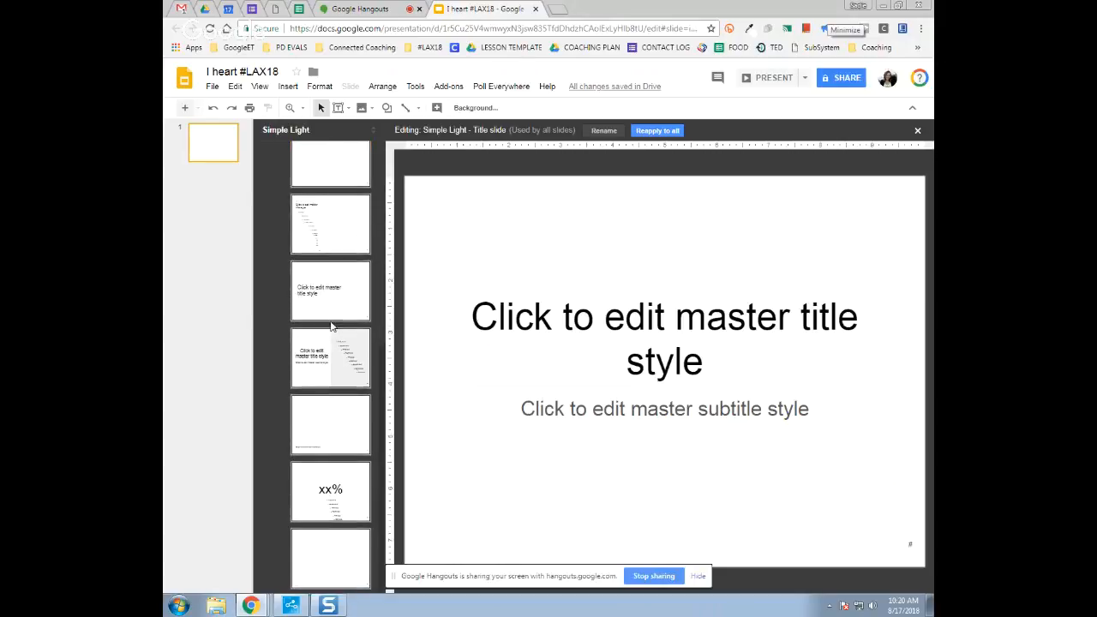
{"action": "scroll", "coordinate": [332, 326], "scroll_direction": "up", "scroll_amount": 6}
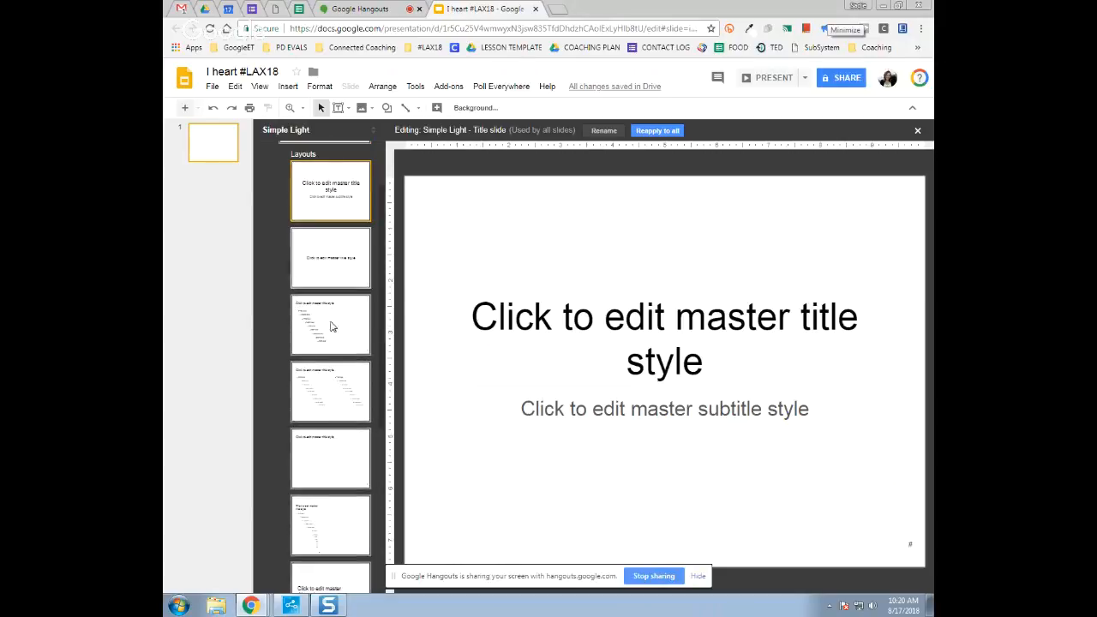
{"action": "left_click", "coordinate": [335, 259]}
{"action": "scroll", "coordinate": [335, 259], "scroll_direction": "down", "scroll_amount": 5}
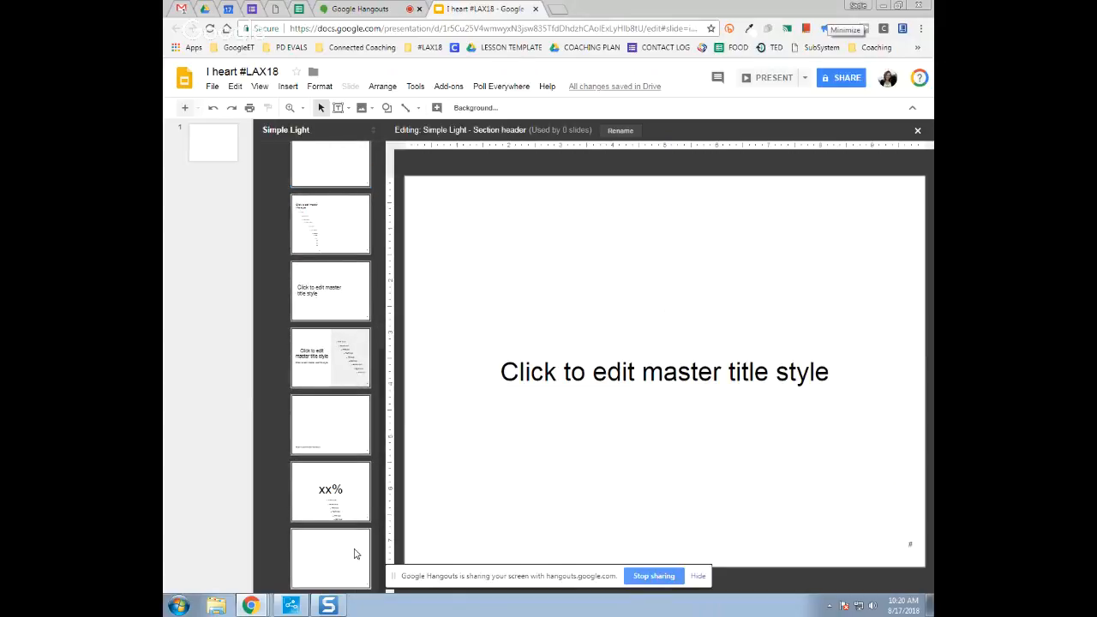
{"action": "left_click", "coordinate": [356, 554]}
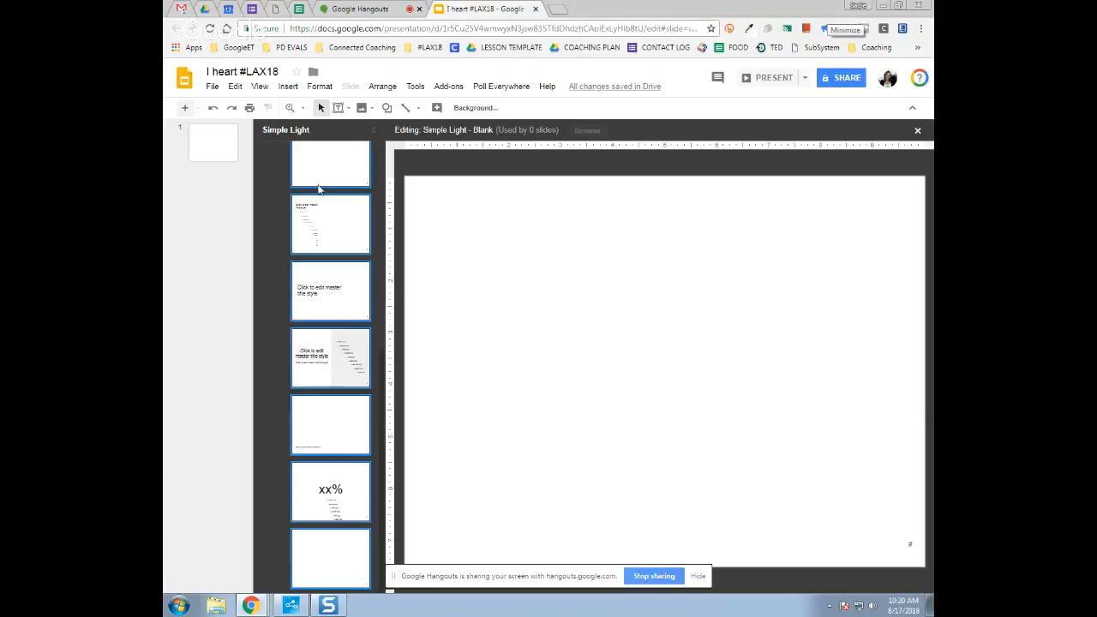
{"action": "key", "text": "Delete"}
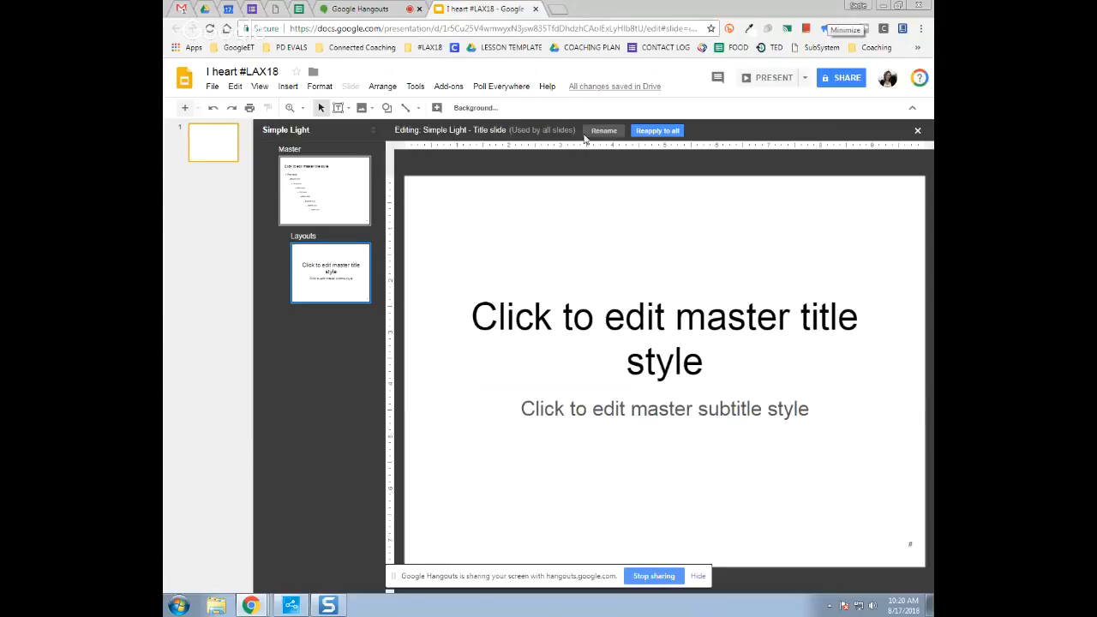
Rename the Title slide layout to "Page 1"
{"action": "left_click", "coordinate": [603, 131]}
{"action": "type", "text": "Page 1"}
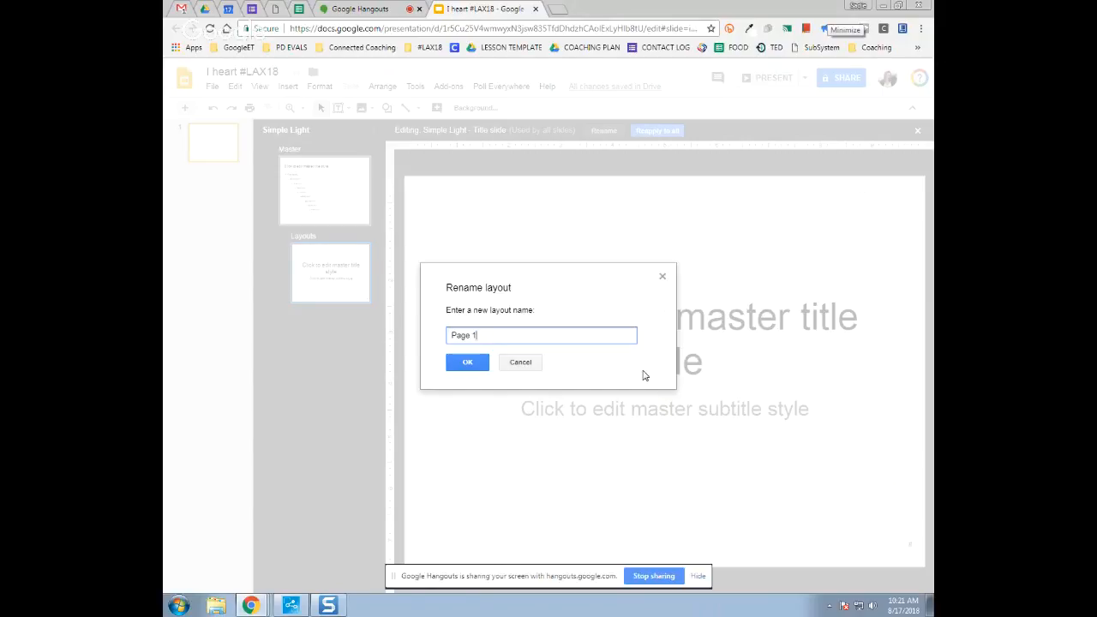
{"action": "left_click", "coordinate": [469, 362]}
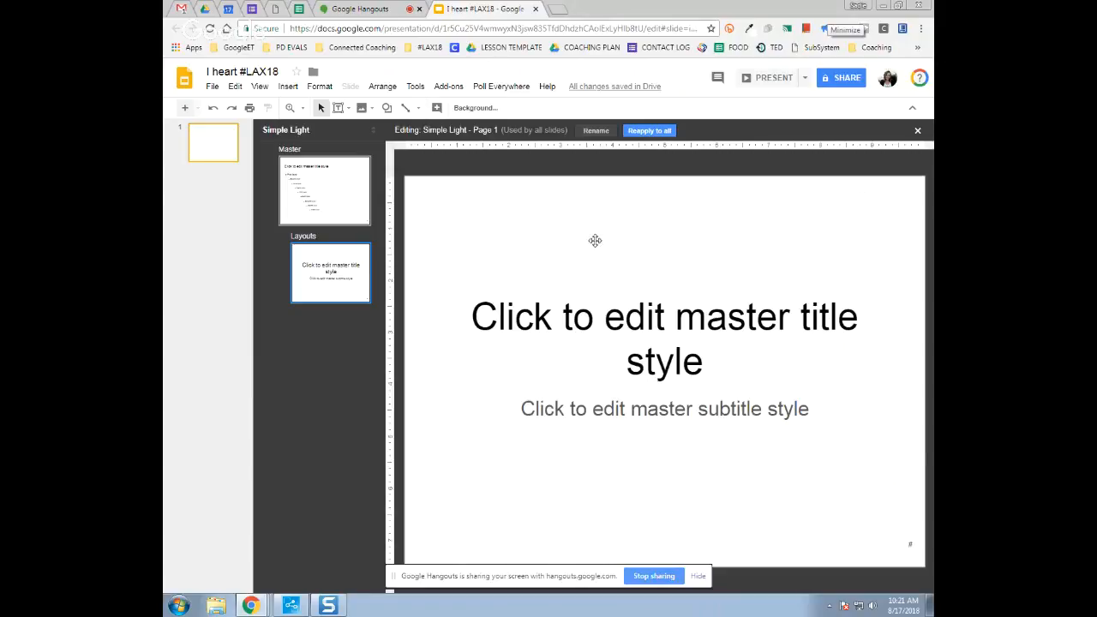
Delete the title, subtitle and slide number placeholders from the Page 1 layout
{"action": "left_click", "coordinate": [648, 215]}
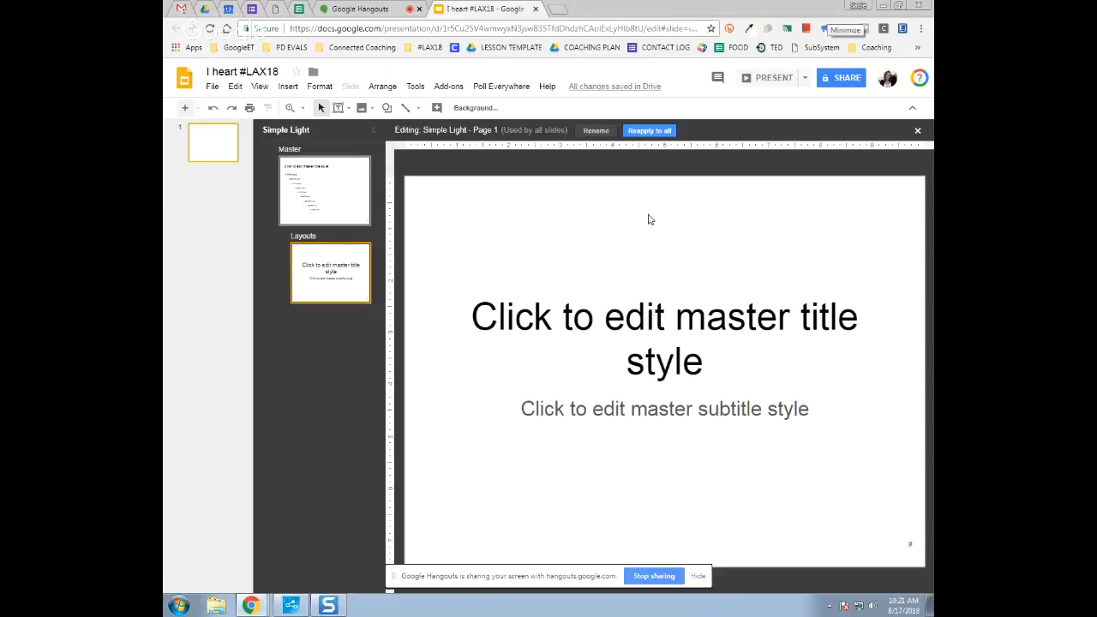
{"action": "key", "text": "ctrl+a"}
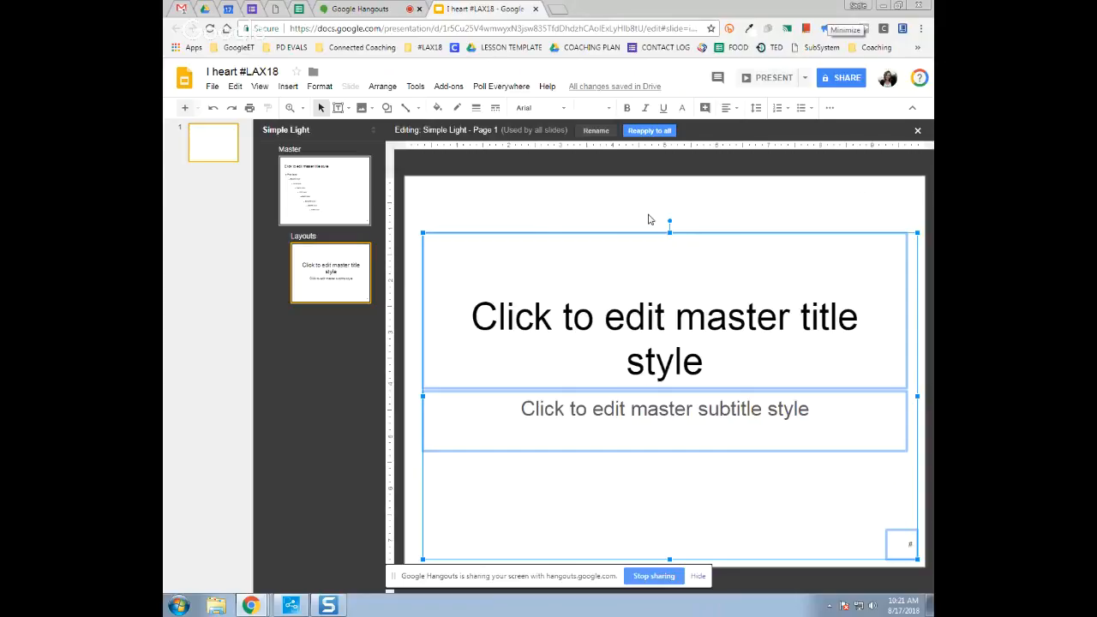
{"action": "key", "text": "Delete"}
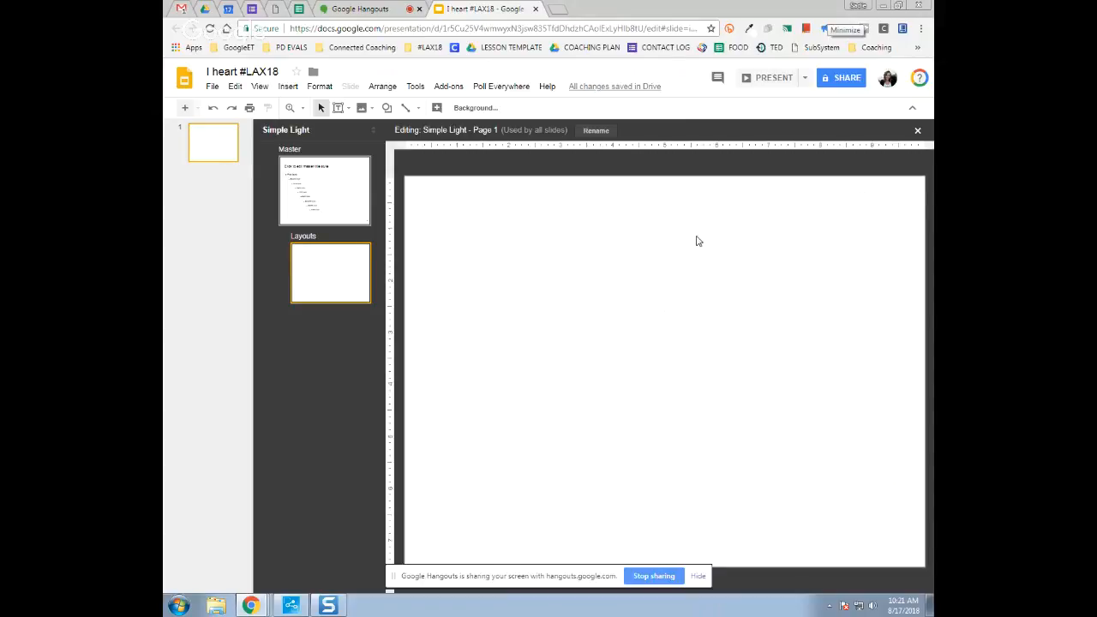
Paste the copied "YouTube Playlist!" heading and its instruction line about finding three songs onto the Page 1 layout
{"action": "left_click", "coordinate": [349, 111]}
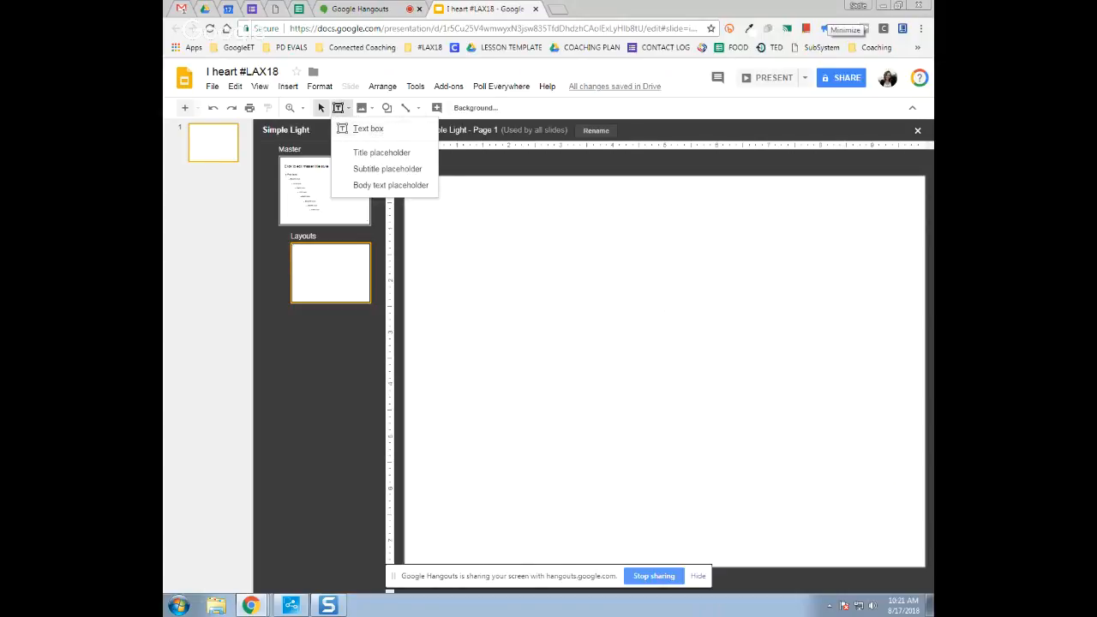
{"action": "key", "text": "Escape"}
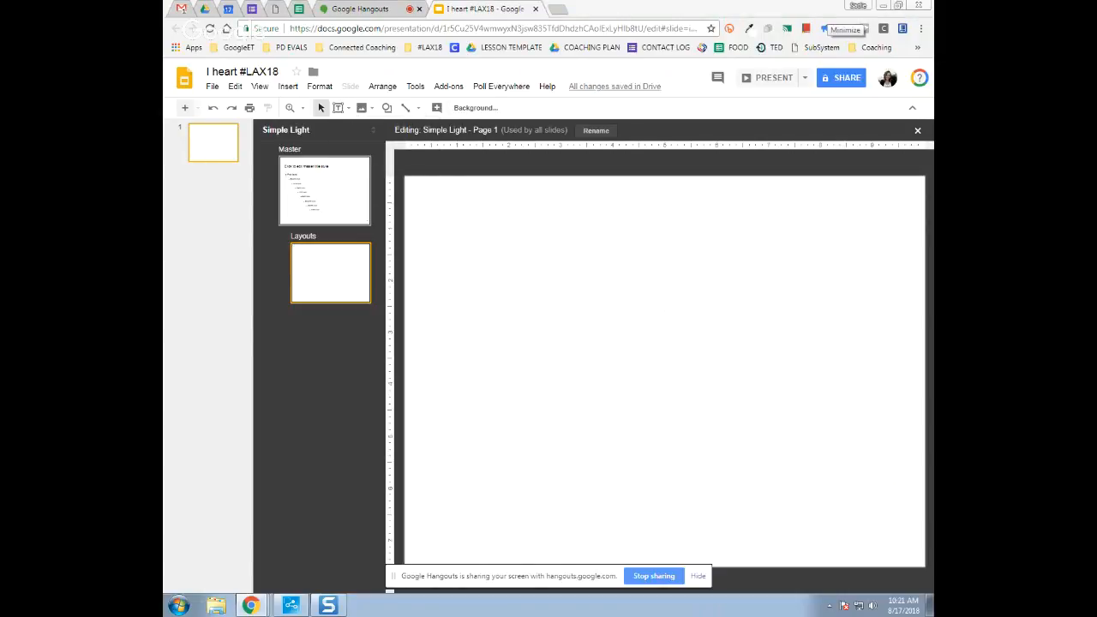
{"action": "left_click", "coordinate": [759, 248]}
{"action": "key", "text": "ctrl+v"}
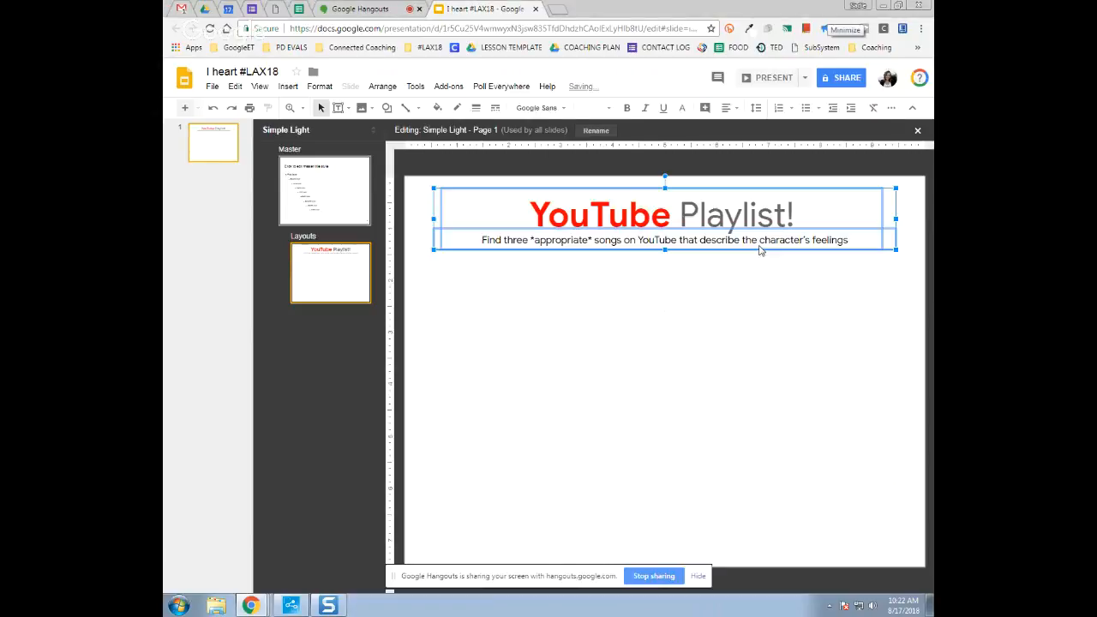
{"action": "left_click", "coordinate": [744, 314]}
{"action": "left_click", "coordinate": [612, 218]}
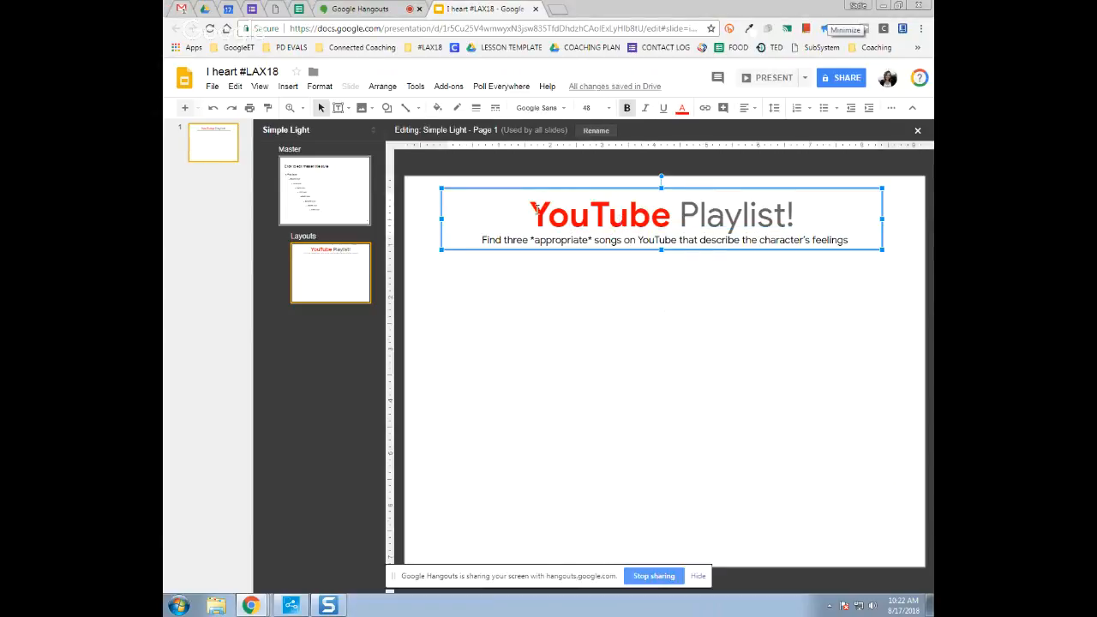
{"action": "left_click_drag", "start_coordinate": [526, 214], "coordinate": [814, 216]}
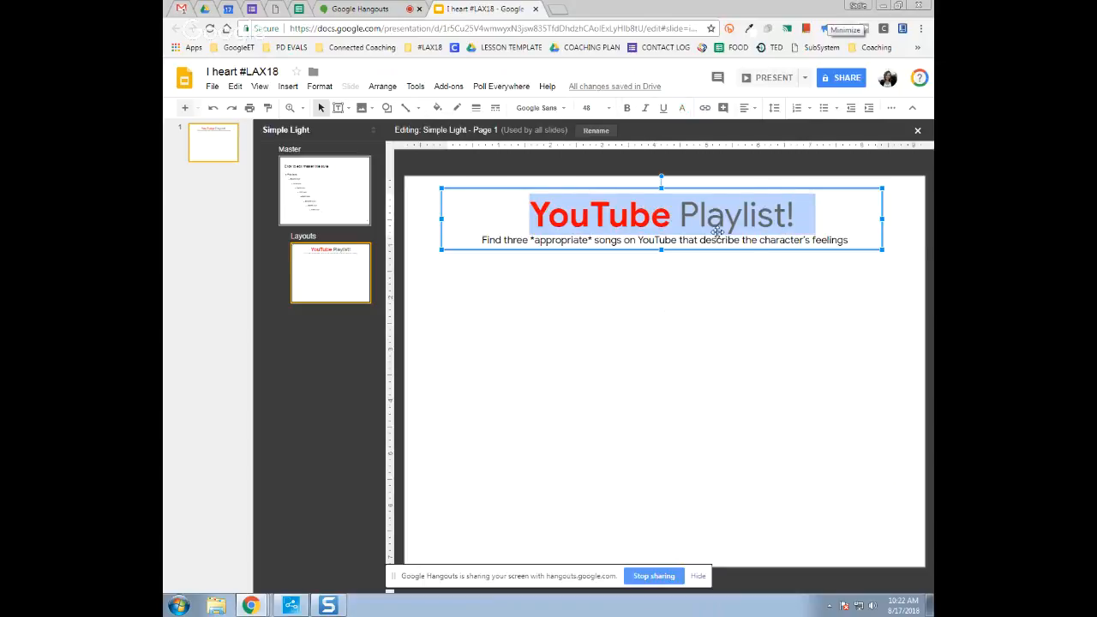
{"action": "left_click", "coordinate": [537, 240]}
{"action": "left_click_drag", "start_coordinate": [482, 240], "coordinate": [855, 247]}
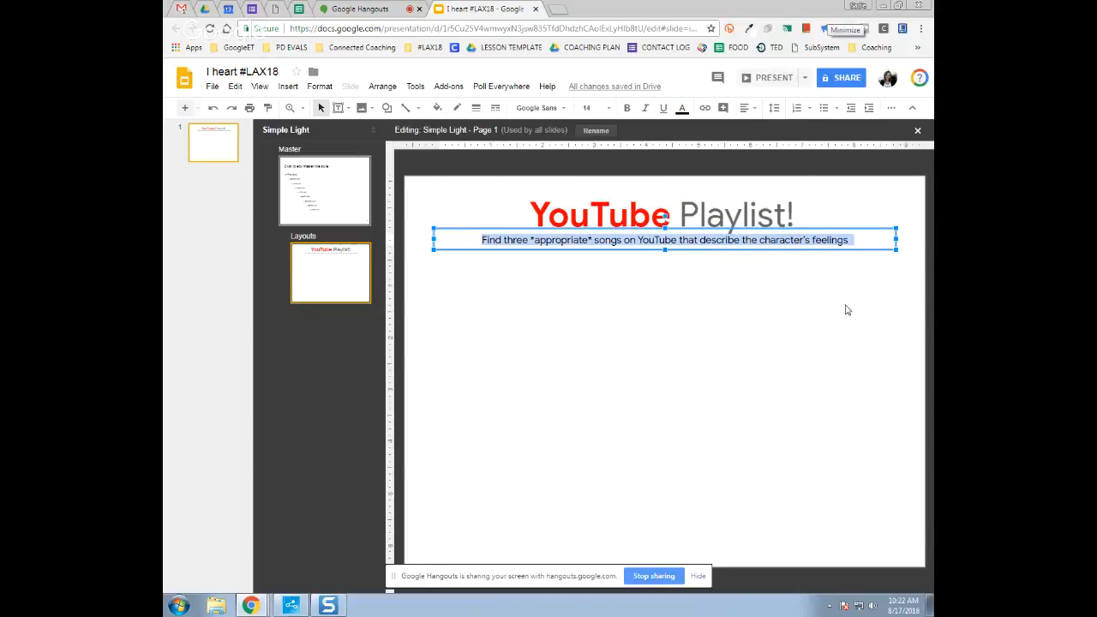
{"action": "left_click", "coordinate": [817, 316]}
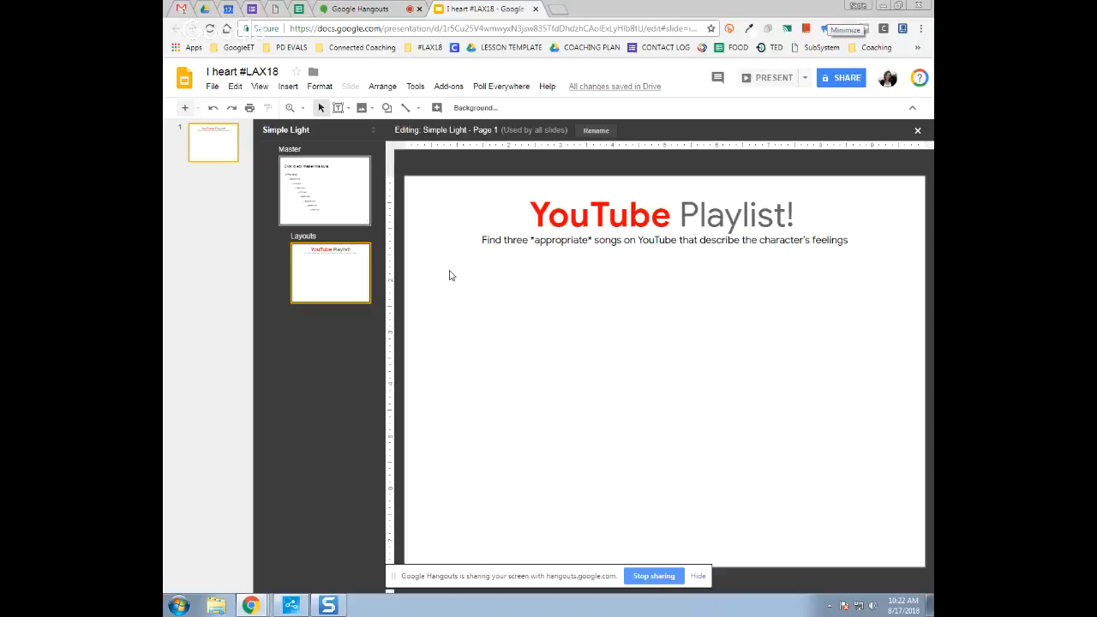
Draw a rectangle below the instruction line, spanning nearly the full width of the Page 1 layout
{"action": "left_click", "coordinate": [388, 111]}
{"action": "mouse_move", "coordinate": [404, 133]}
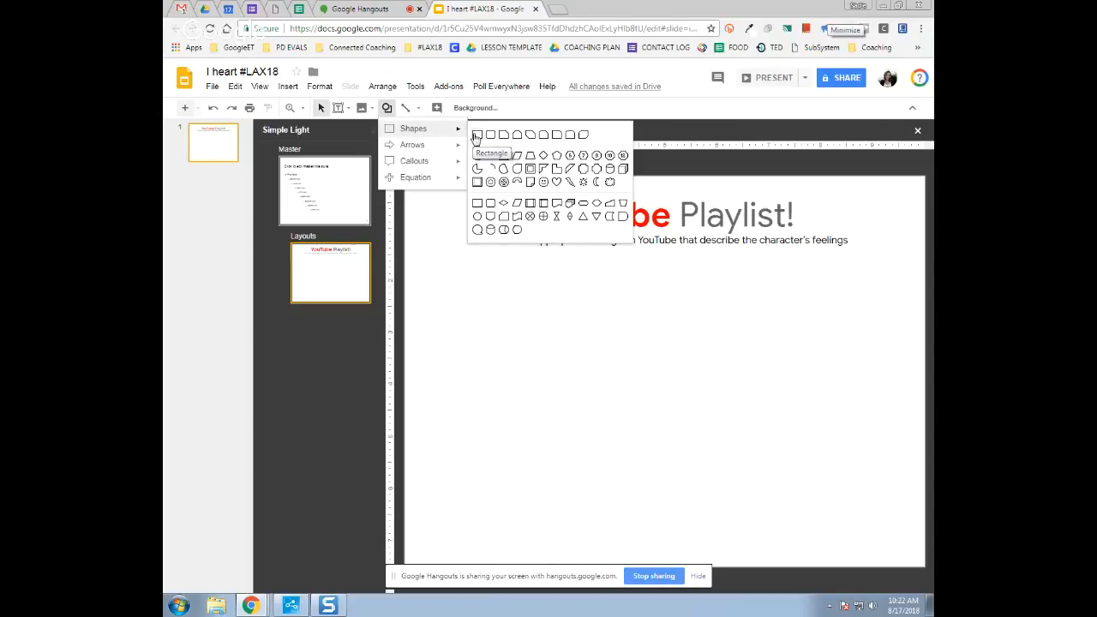
{"action": "left_click", "coordinate": [478, 135]}
{"action": "left_click_drag", "start_coordinate": [416, 284], "coordinate": [914, 432]}
Give the rectangle a transparent fill and a red border 4px thick
{"action": "left_click", "coordinate": [438, 108]}
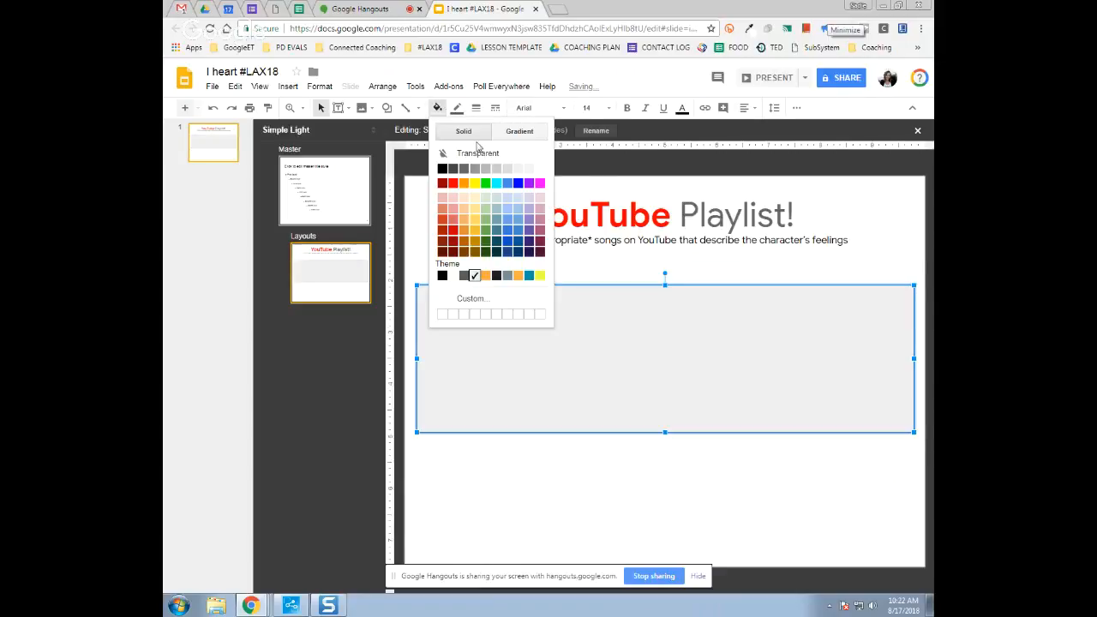
{"action": "left_click", "coordinate": [465, 152]}
{"action": "left_click", "coordinate": [457, 108]}
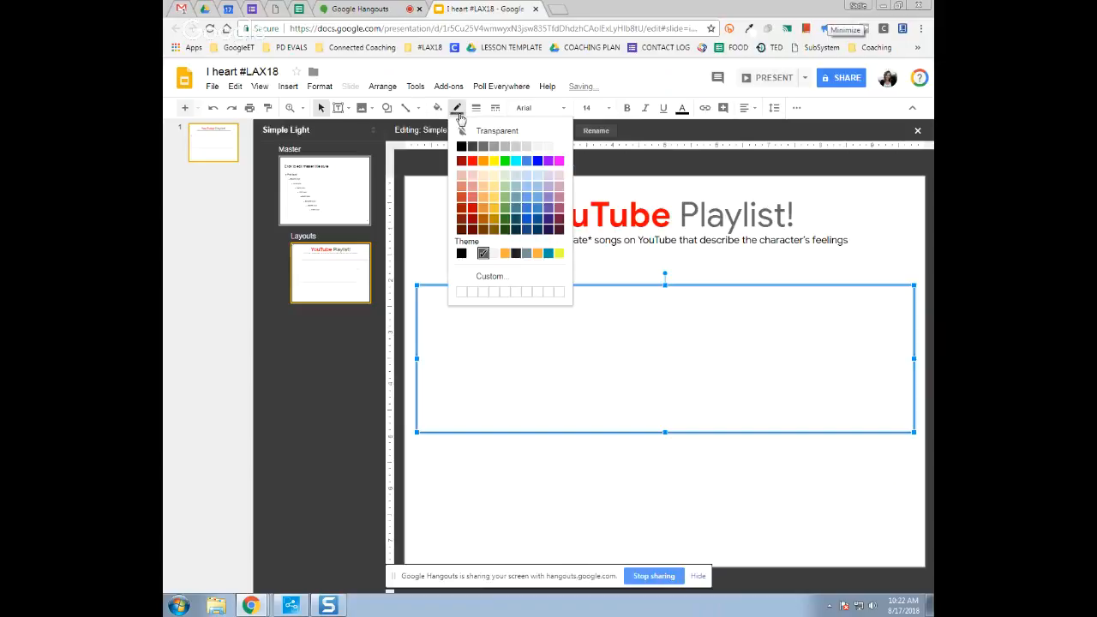
{"action": "left_click", "coordinate": [472, 160]}
{"action": "left_click", "coordinate": [476, 108]}
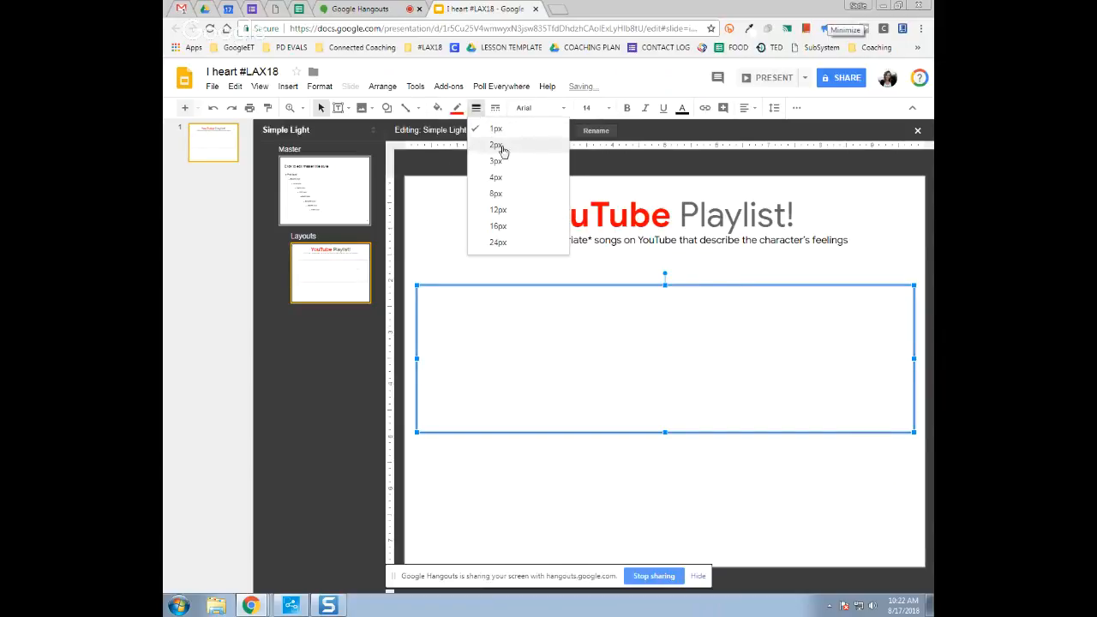
{"action": "left_click", "coordinate": [497, 193]}
{"action": "left_click", "coordinate": [476, 108]}
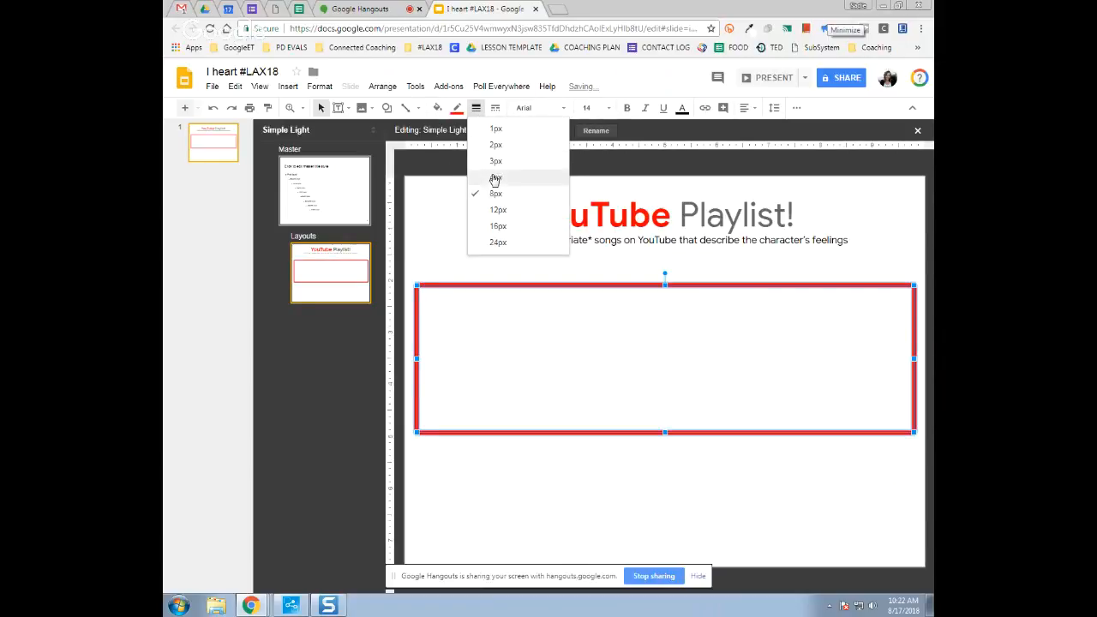
{"action": "left_click", "coordinate": [496, 177]}
{"action": "left_click", "coordinate": [422, 263]}
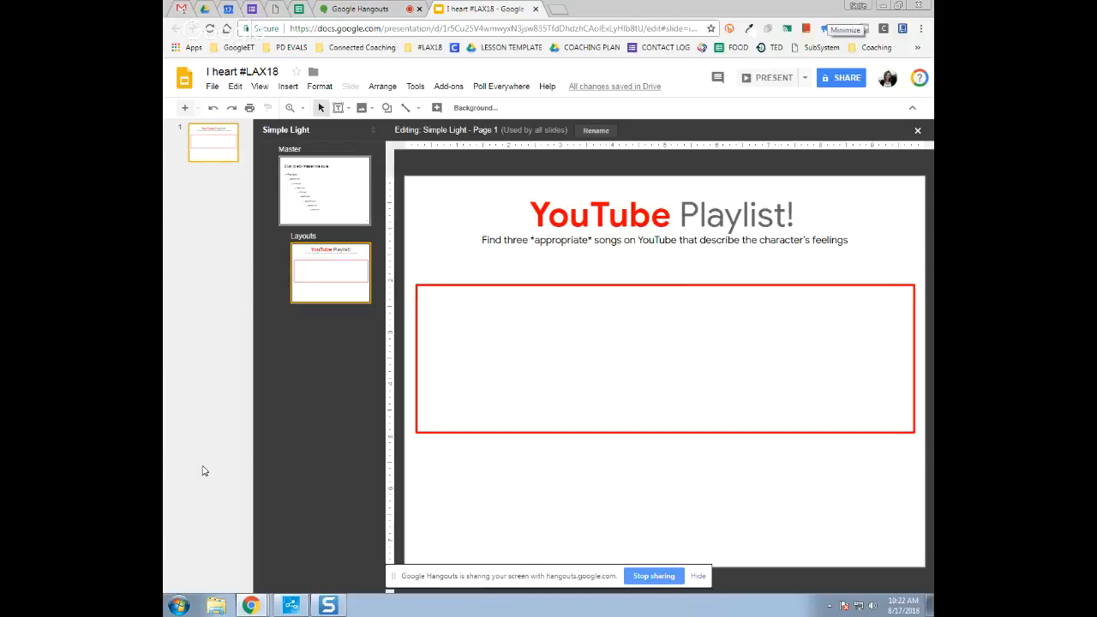
Leave the layout editor, insert a 1 x 1 table on the slide, and position and enlarge it directly beneath the red rectangle
{"action": "left_click", "coordinate": [206, 269]}
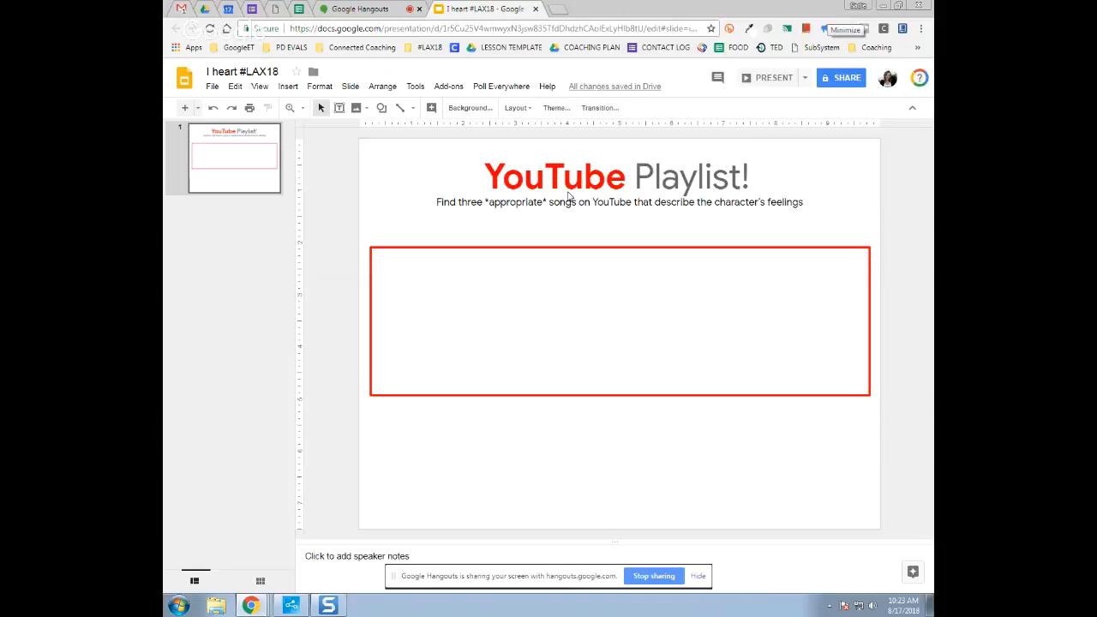
{"action": "left_click", "coordinate": [288, 86]}
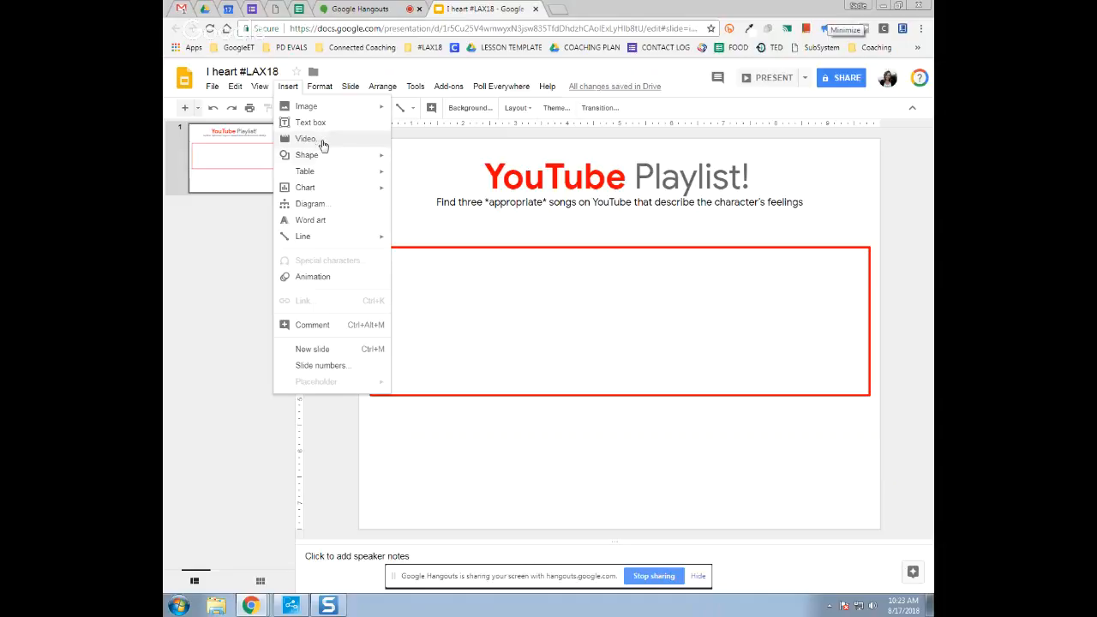
{"action": "mouse_move", "coordinate": [326, 173]}
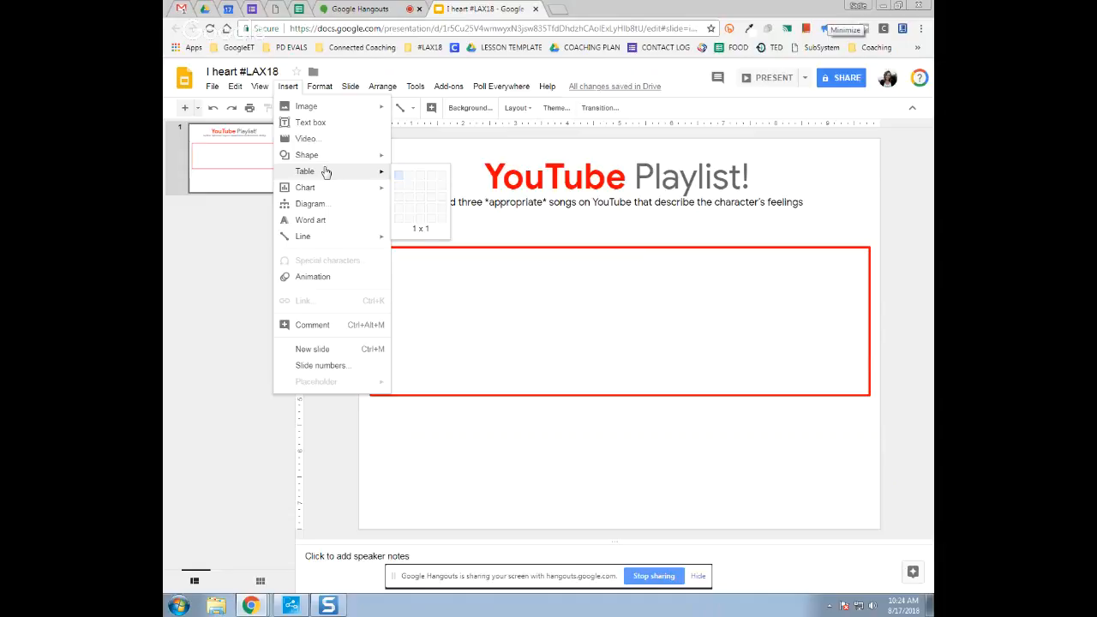
{"action": "left_click", "coordinate": [398, 181]}
{"action": "left_click_drag", "start_coordinate": [566, 328], "coordinate": [524, 398]}
{"action": "left_click_drag", "start_coordinate": [782, 423], "coordinate": [871, 471]}
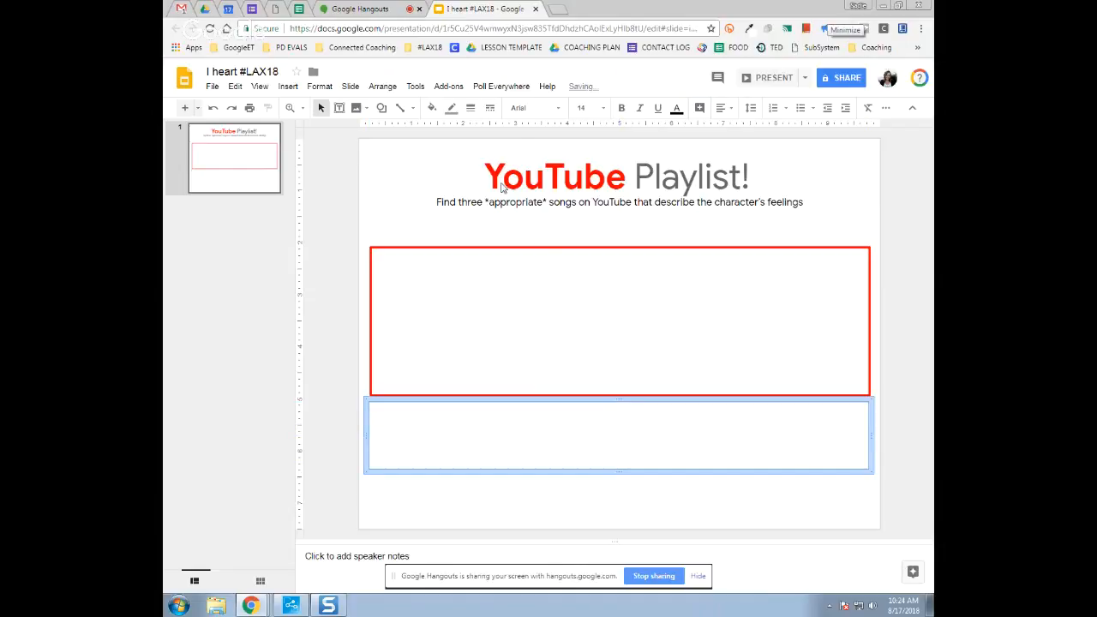
Set the table's font to Google Sans and enter "Explain your thinking" in its cell
{"action": "left_click", "coordinate": [531, 109]}
{"action": "left_click", "coordinate": [551, 156]}
{"action": "left_click", "coordinate": [511, 410]}
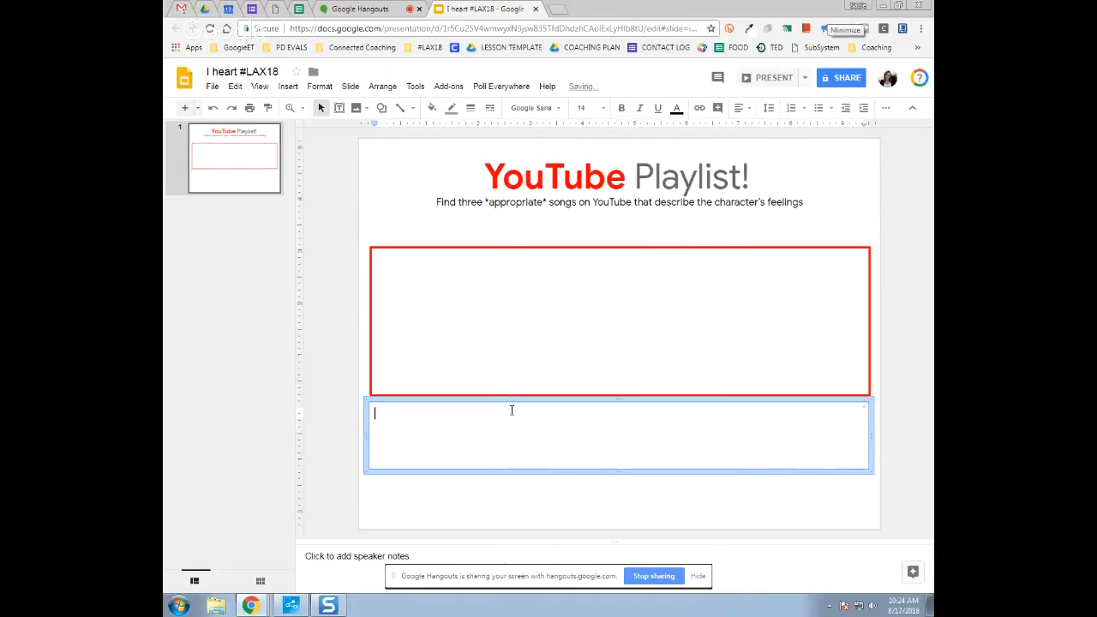
{"action": "type", "text": "Explain your thinking"}
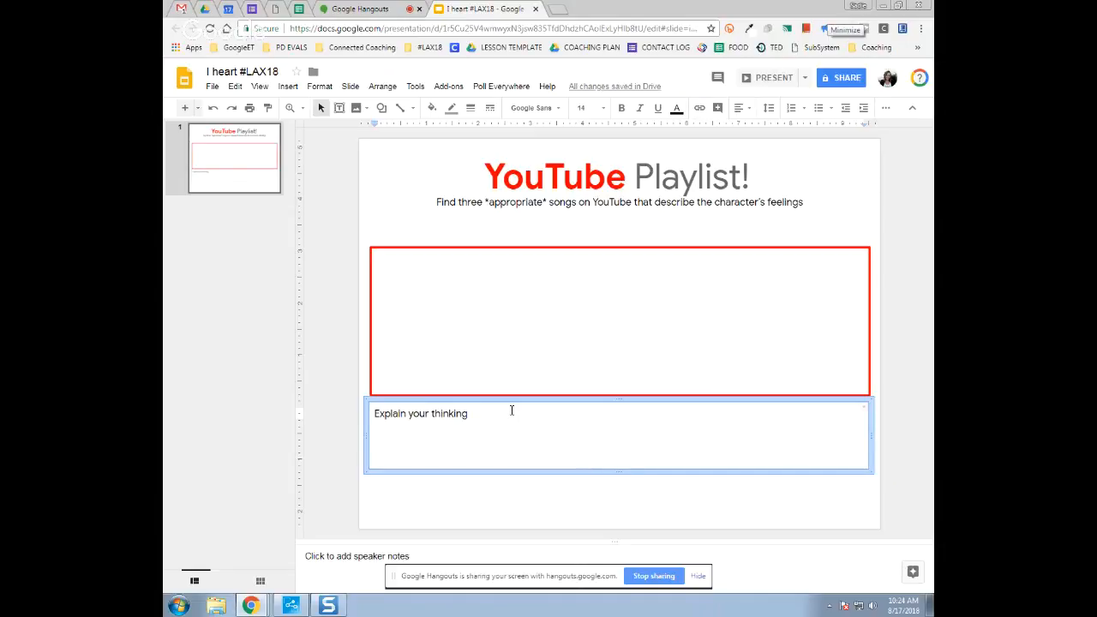
{"action": "left_click", "coordinate": [334, 351]}
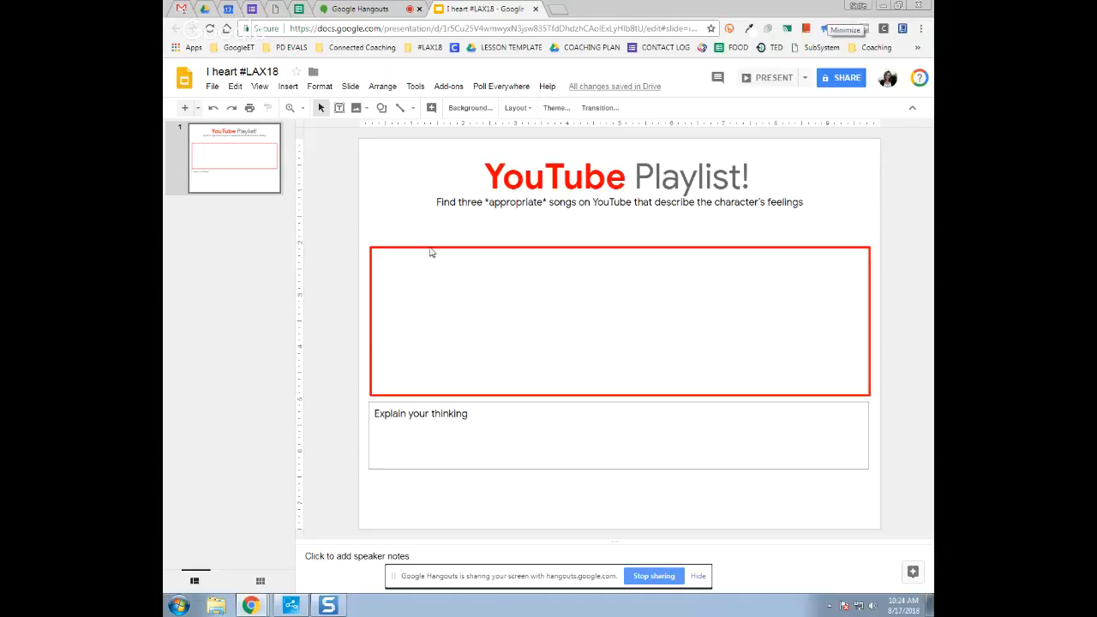
{"action": "left_click", "coordinate": [433, 414]}
{"action": "double_click", "coordinate": [434, 414]}
{"action": "triple_click", "coordinate": [434, 415]}
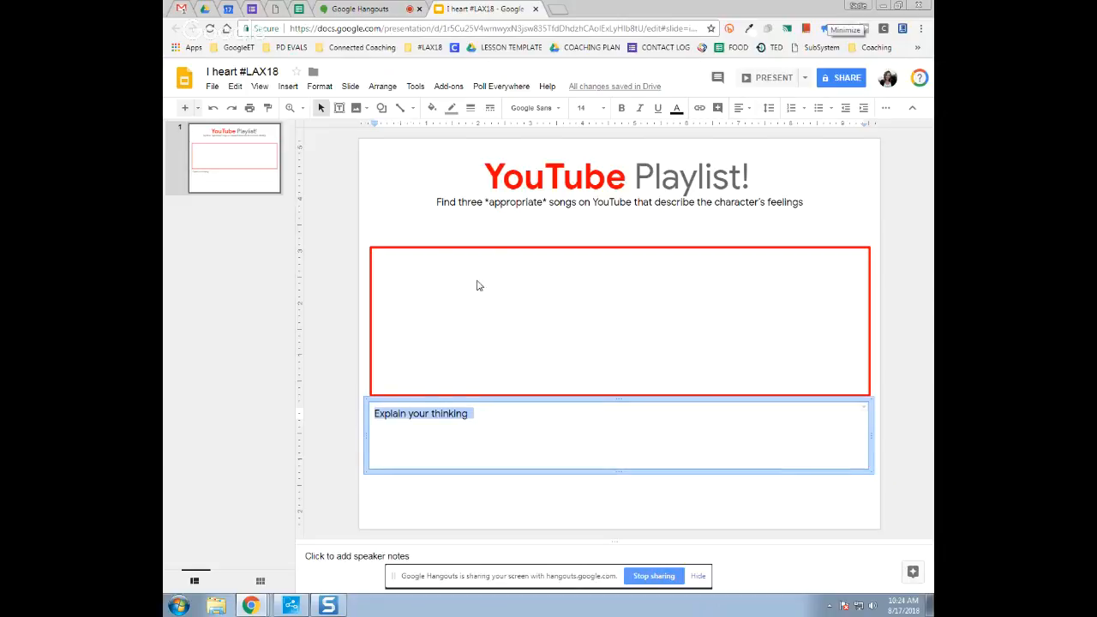
{"action": "left_click", "coordinate": [432, 321]}
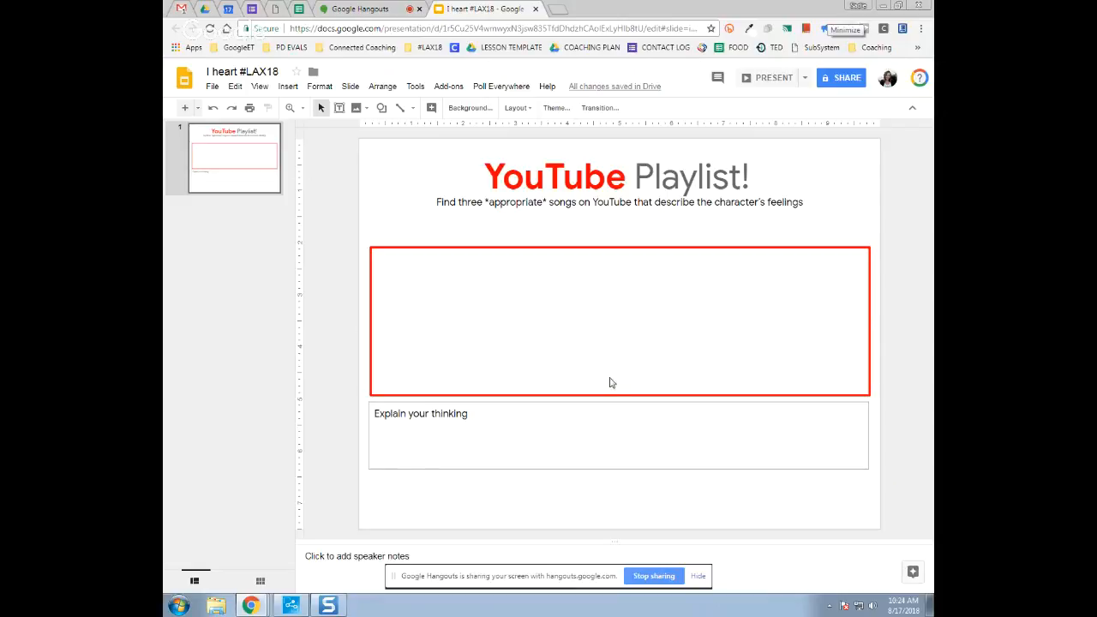
Add three new slides based on the Page 1 layout after the first slide
{"action": "left_click", "coordinate": [198, 109]}
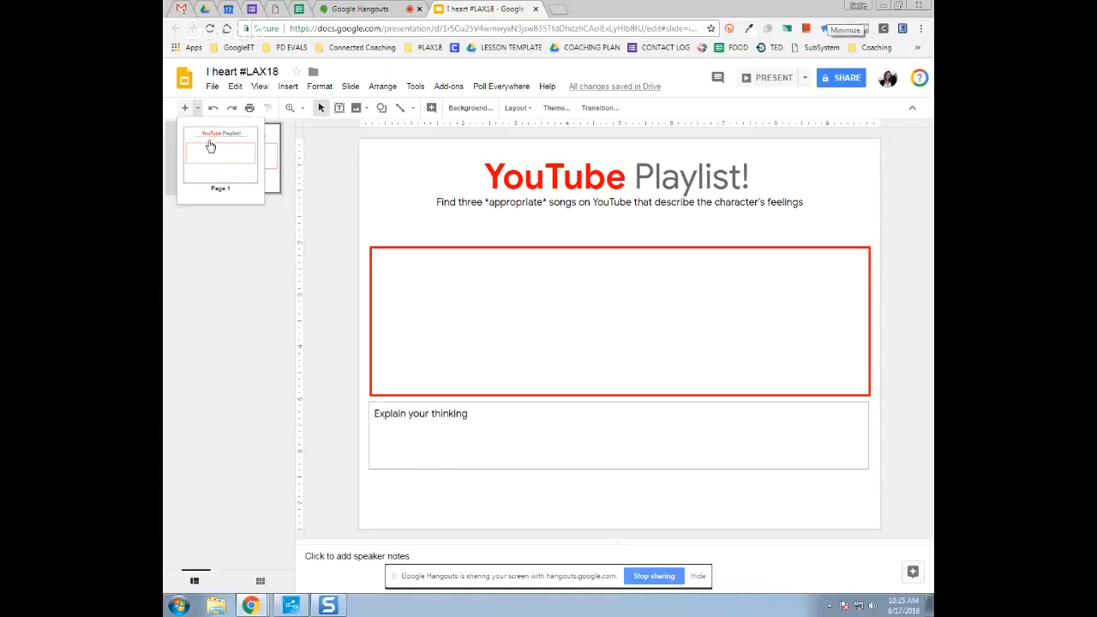
{"action": "left_click", "coordinate": [212, 148]}
{"action": "left_click", "coordinate": [197, 109]}
{"action": "left_click", "coordinate": [215, 140]}
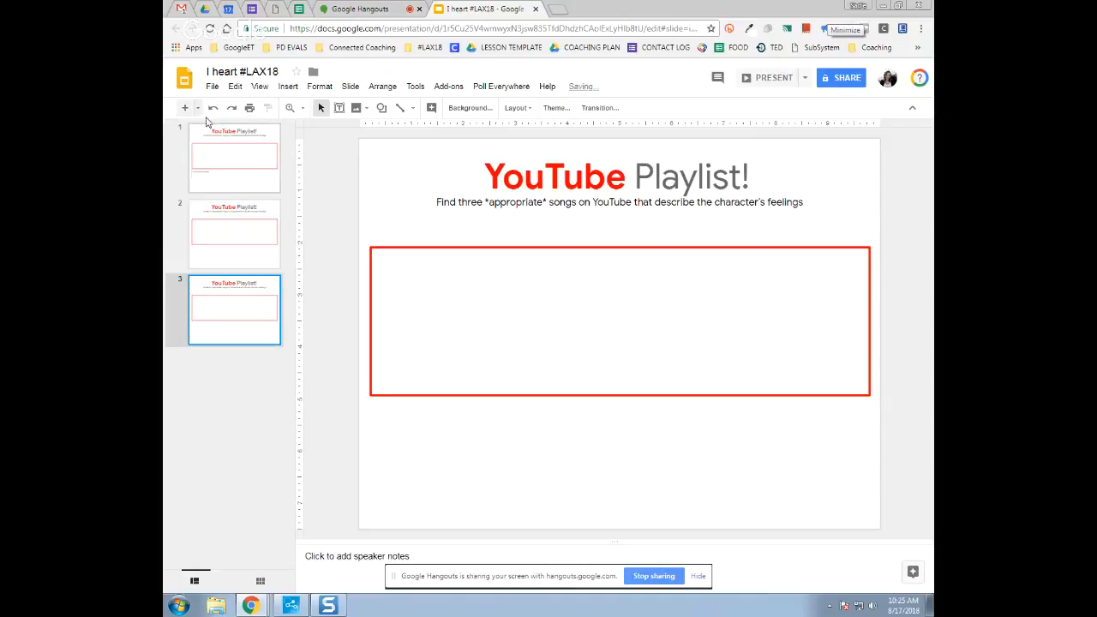
{"action": "left_click", "coordinate": [198, 108]}
{"action": "left_click", "coordinate": [211, 143]}
Delete slides 2 through 4, keeping only the first slide with the table
{"action": "left_click", "coordinate": [224, 213]}
{"action": "left_click", "coordinate": [226, 331]}
{"action": "left_click", "coordinate": [234, 403]}
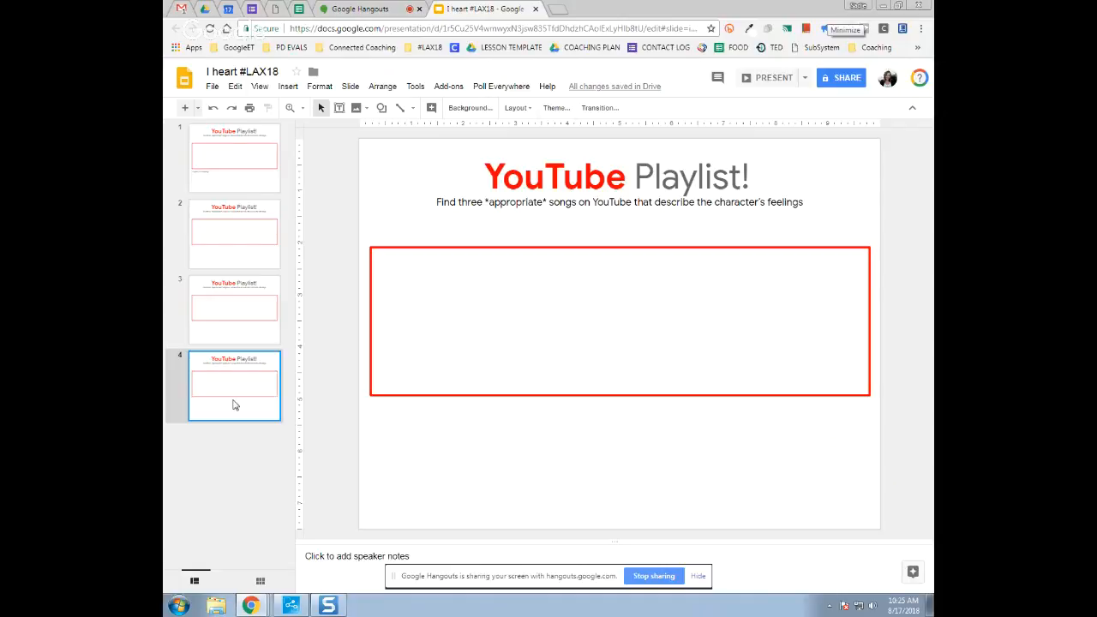
{"action": "left_click", "coordinate": [237, 226], "text": "shift"}
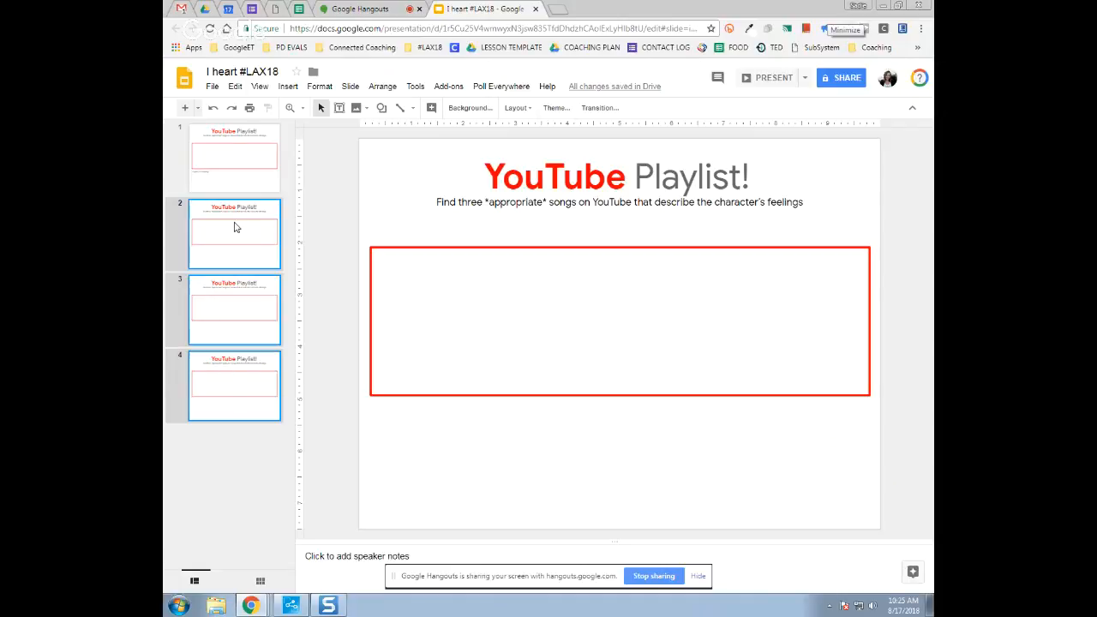
{"action": "key", "text": "Delete"}
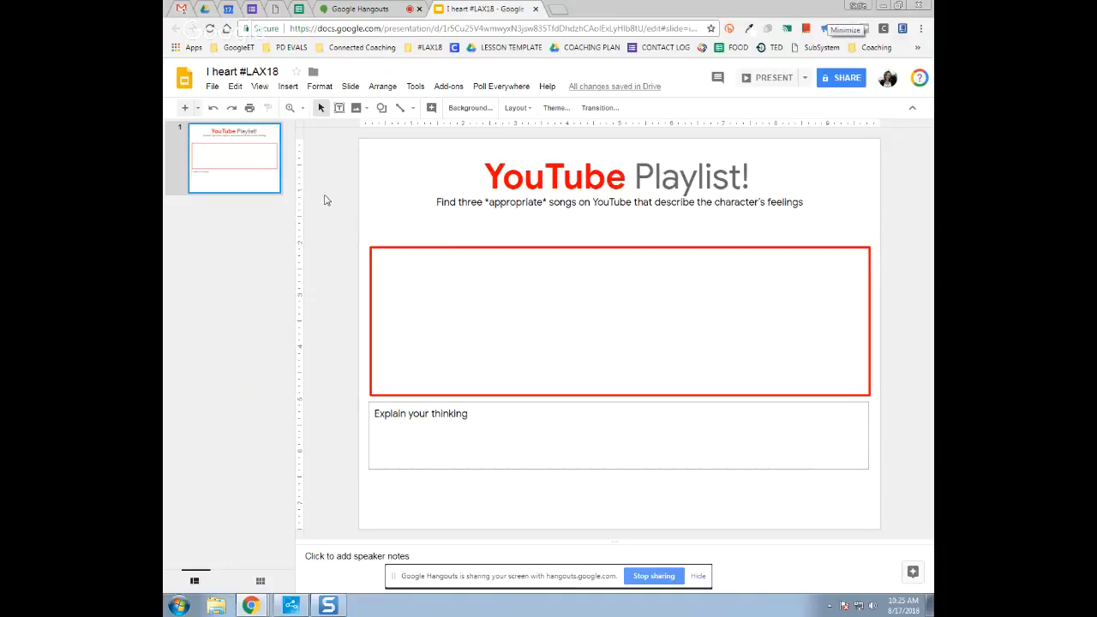
Return to the master editor and create a new layout below the YouTube Playlist layout
{"action": "left_click", "coordinate": [260, 86]}
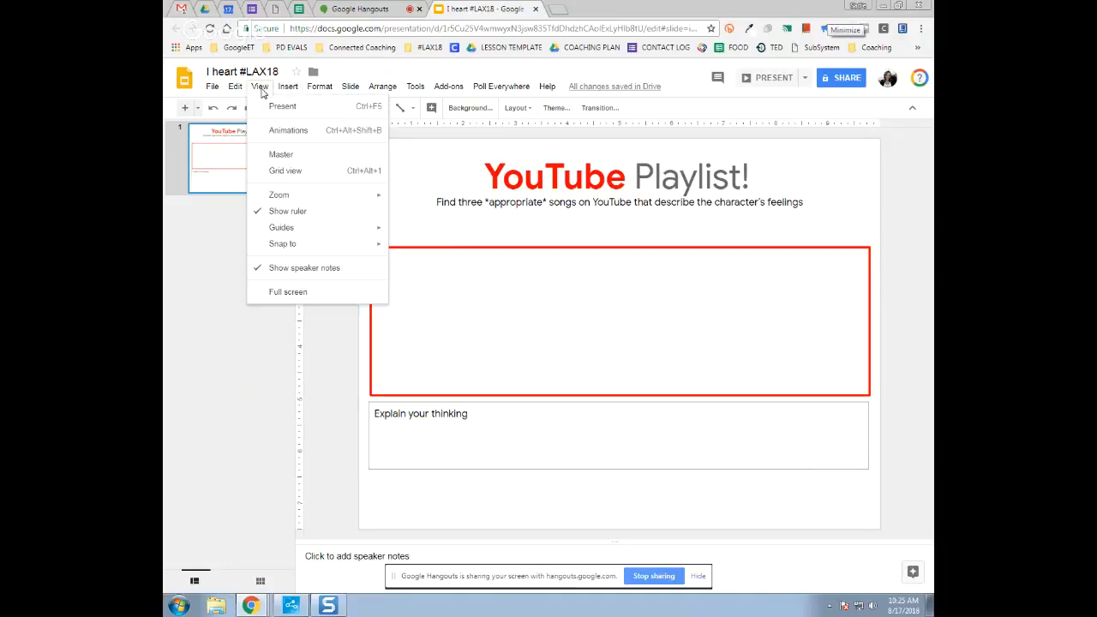
{"action": "left_click", "coordinate": [290, 155]}
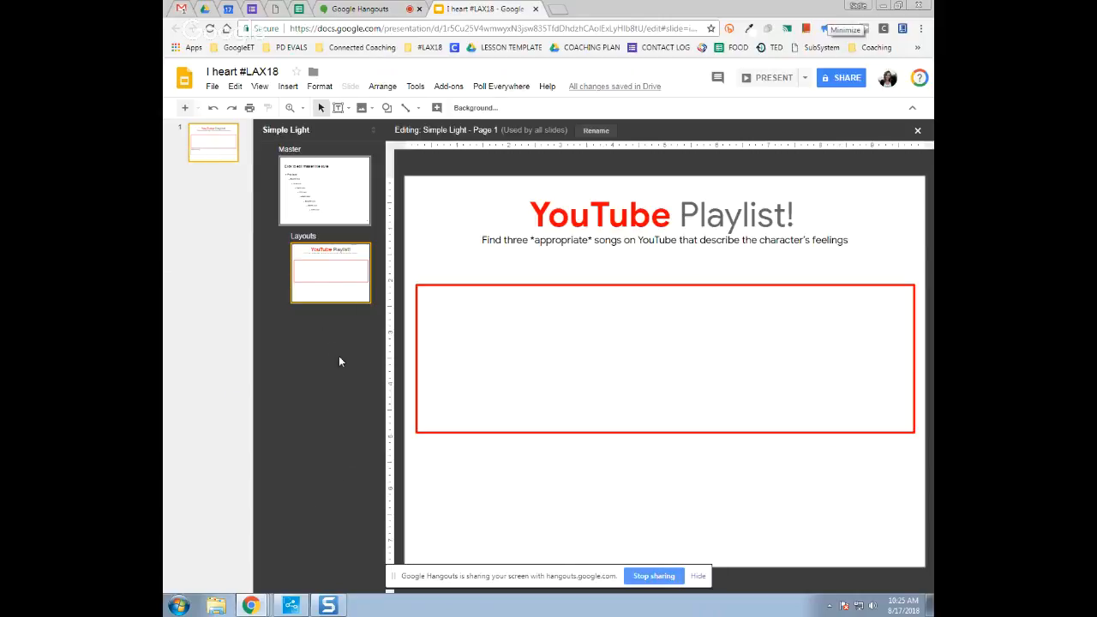
{"action": "right_click", "coordinate": [324, 333]}
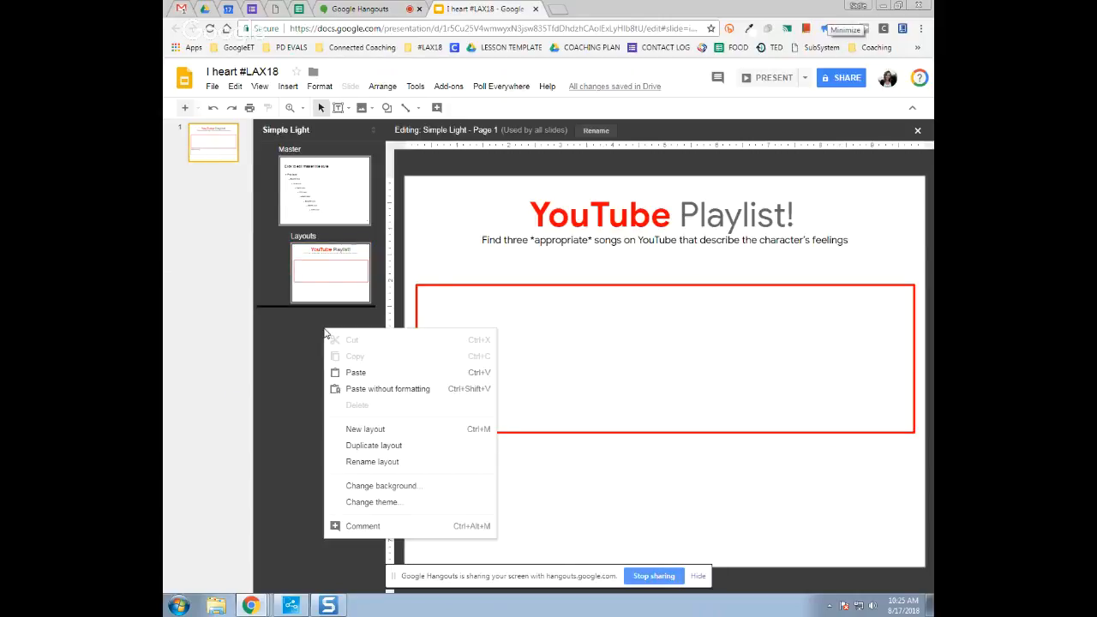
{"action": "left_click", "coordinate": [430, 436]}
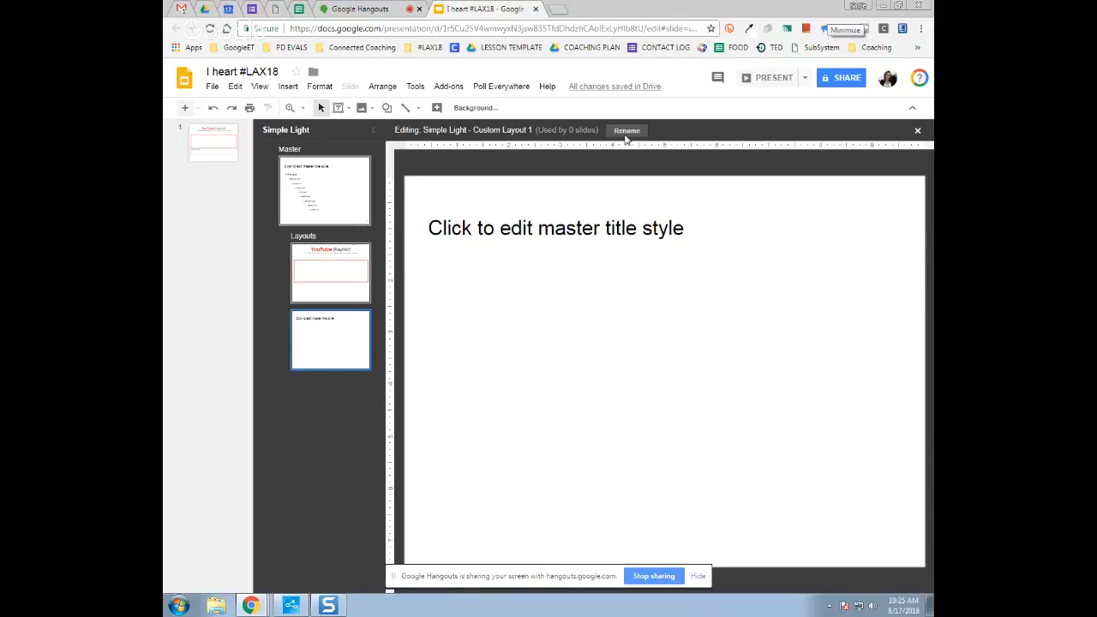
Rename the new layout "Page 2 - SELFIE" and delete its title placeholder
{"action": "left_click", "coordinate": [626, 132]}
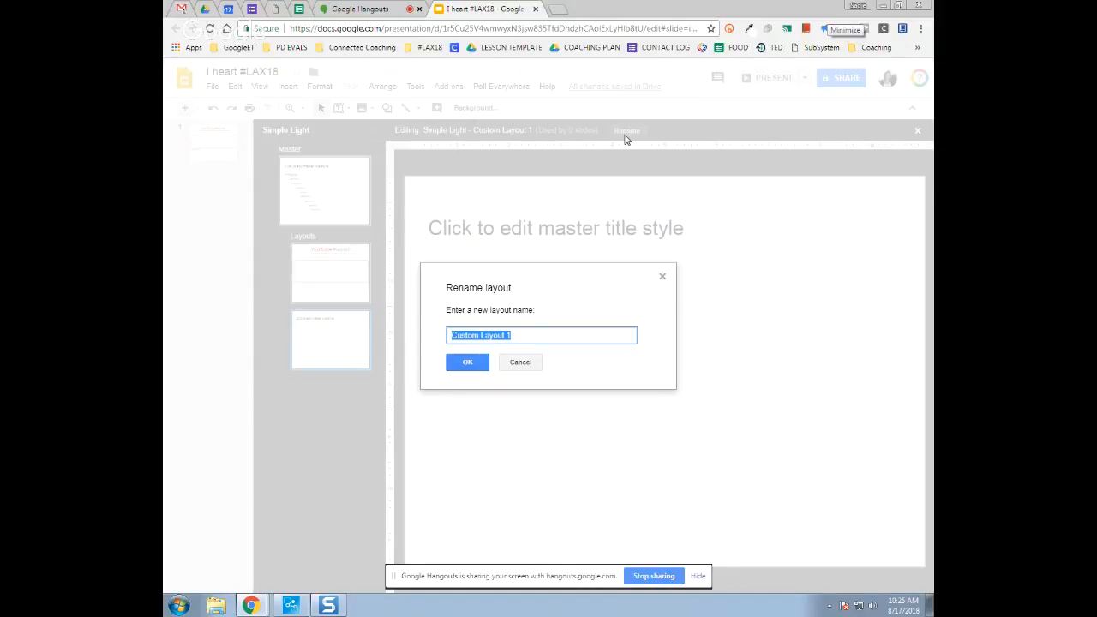
{"action": "type", "text": "Page 2 - SELFIE"}
{"action": "left_click", "coordinate": [482, 369]}
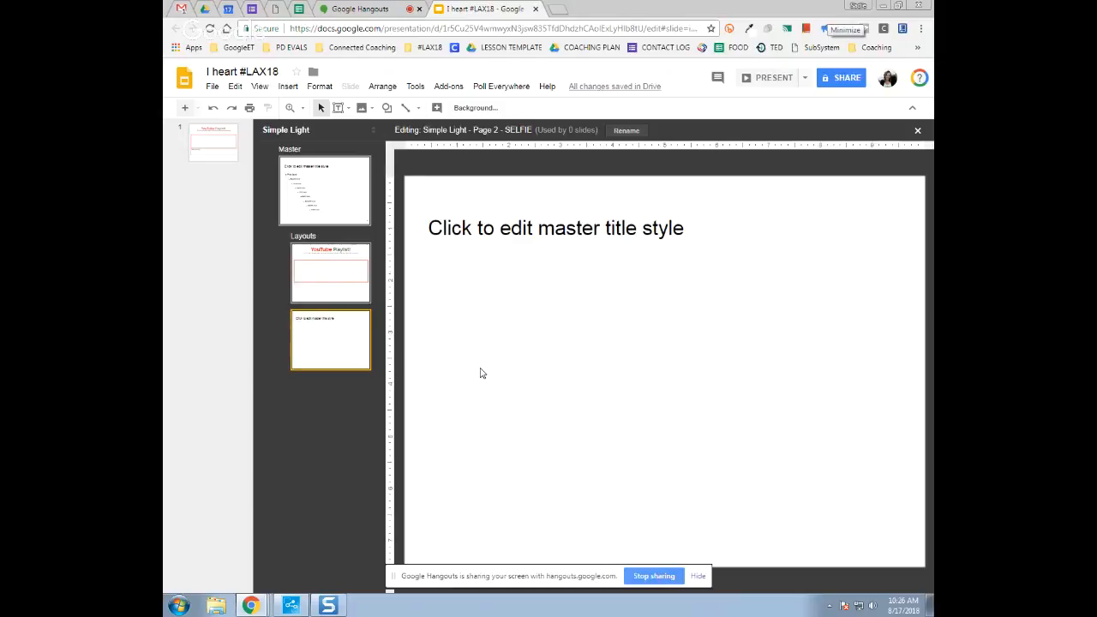
{"action": "key", "text": "Delete"}
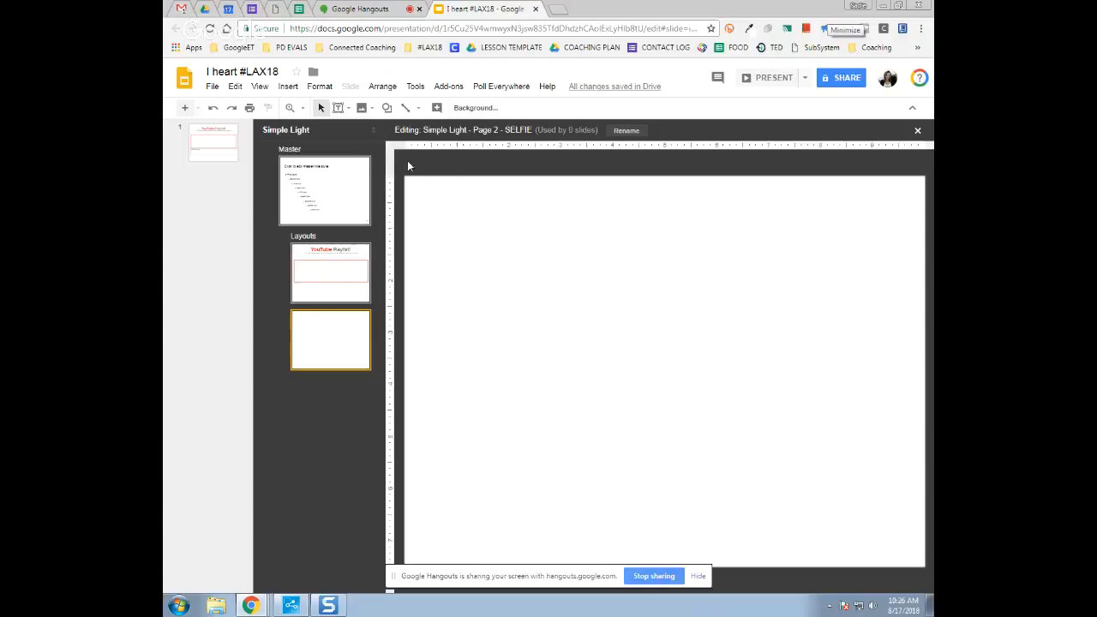
Open the text box and placeholder choices for the empty Page 2 - SELFIE layout
{"action": "left_click", "coordinate": [304, 110]}
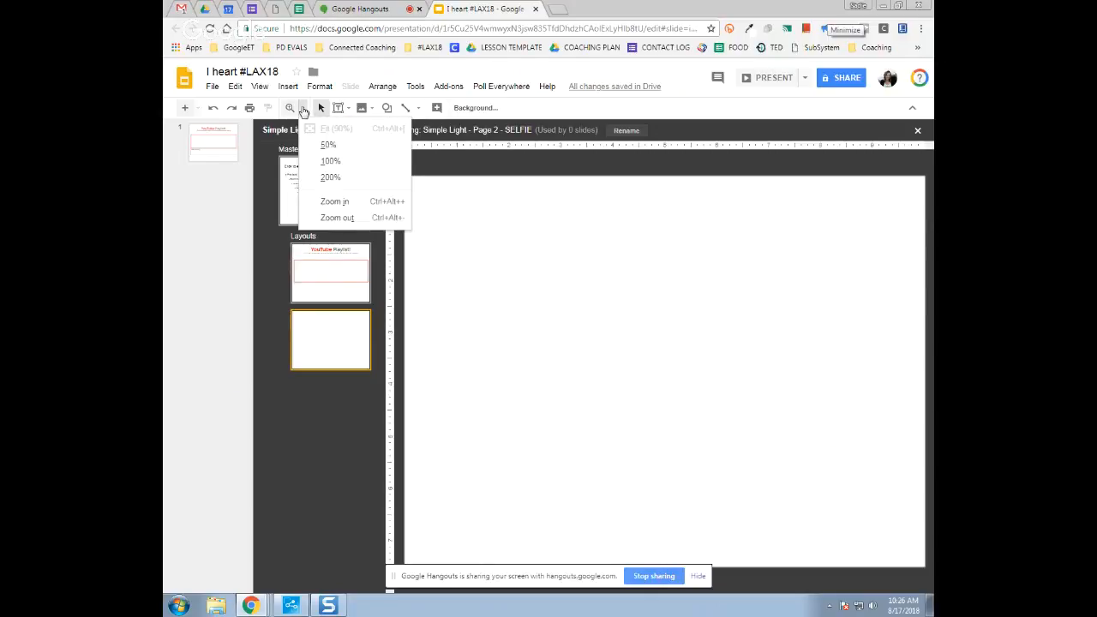
{"action": "left_click", "coordinate": [357, 146]}
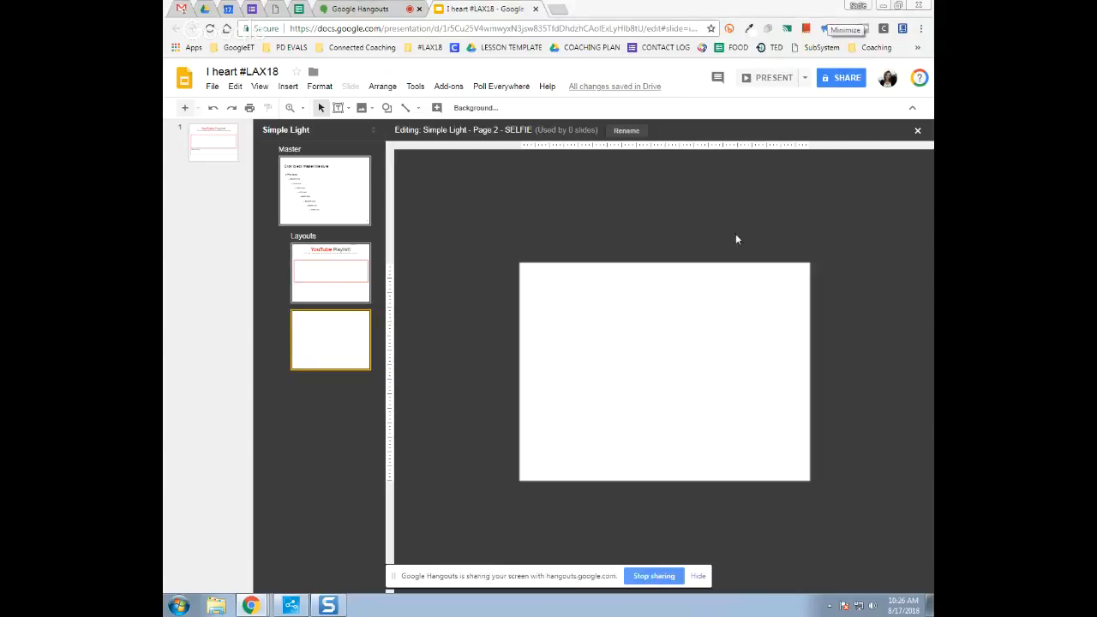
{"action": "left_click", "coordinate": [338, 109]}
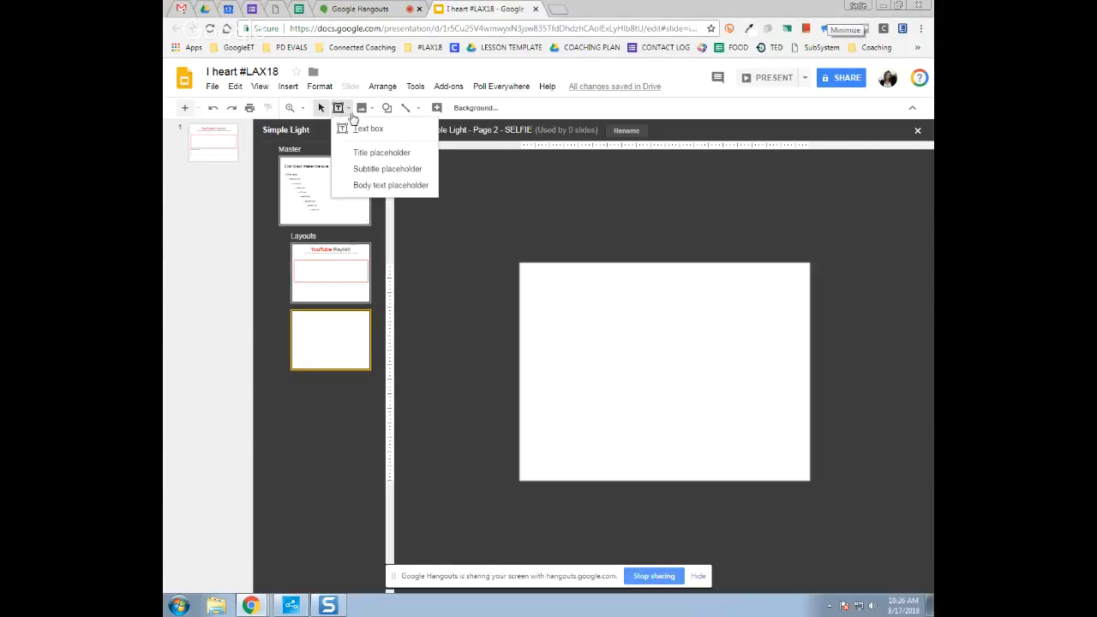